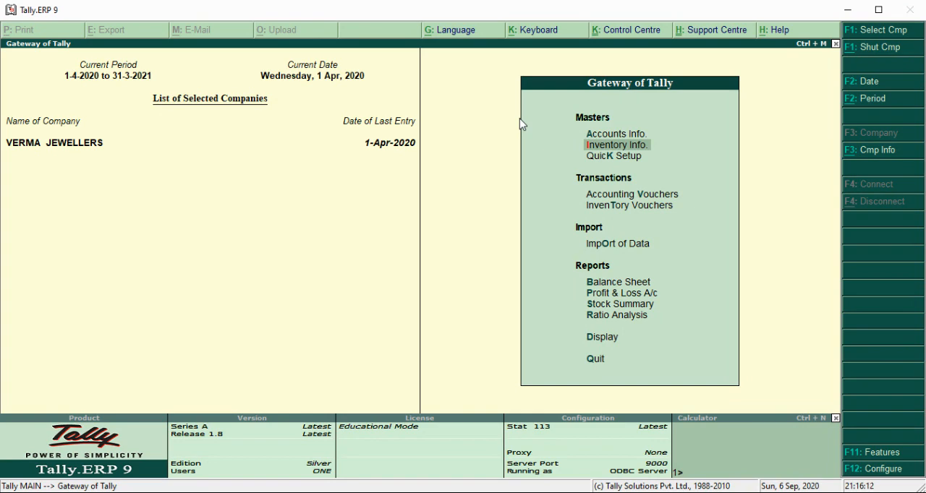
# - Open the list of existing ledgers for single-ledger display in the company's accounts masters
pyautogui.press('Up')
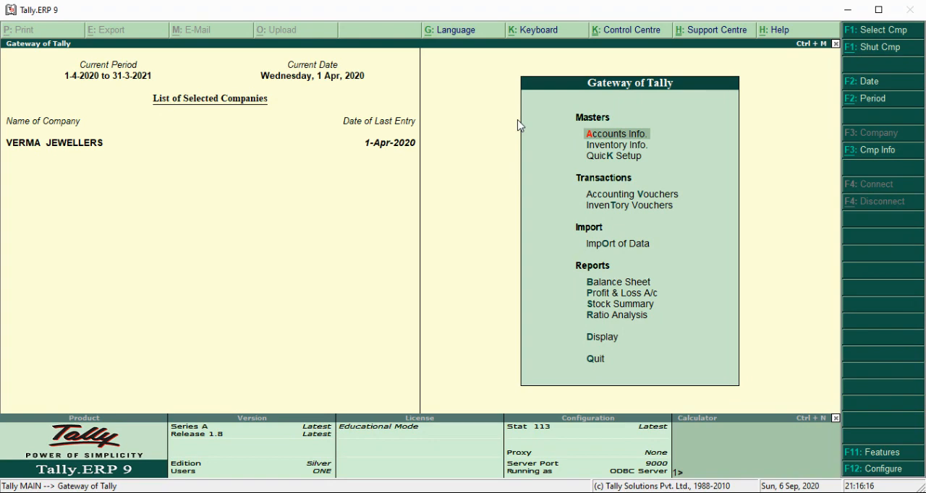
pyautogui.press('Return')
pyautogui.press('Down')
pyautogui.press('Return')
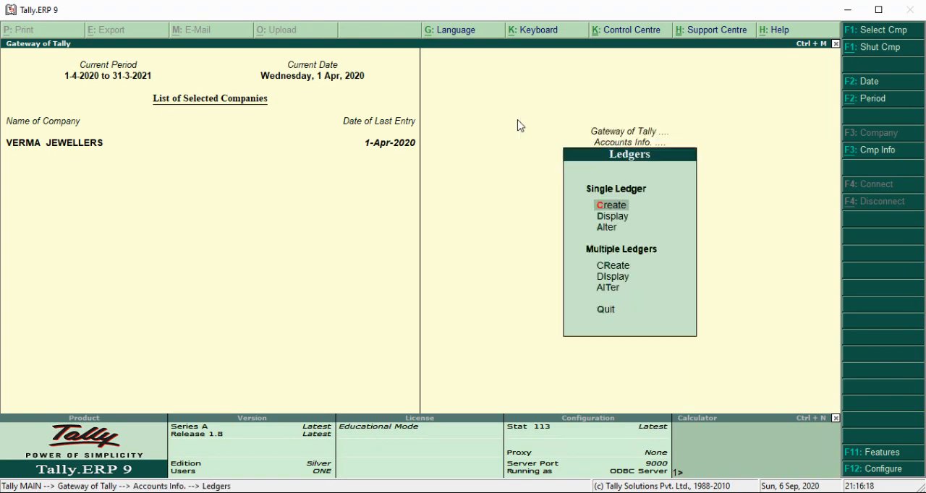
pyautogui.press('Down')
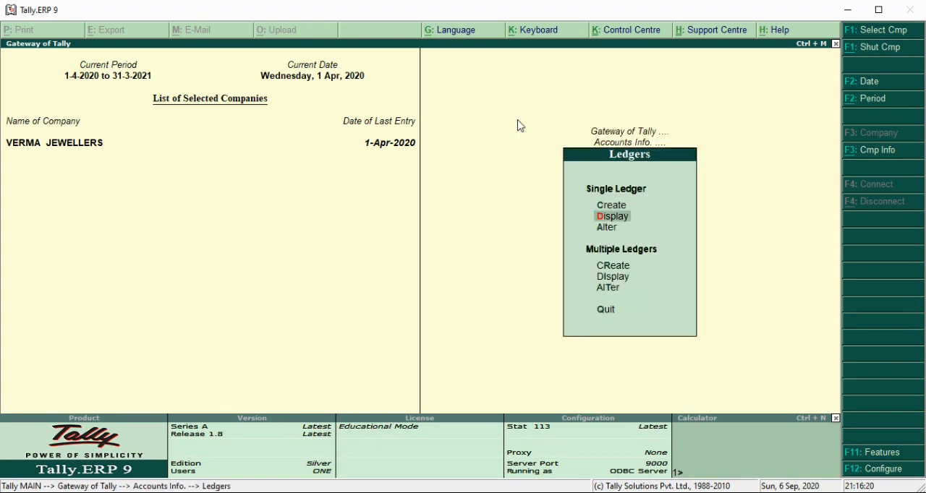
pyautogui.press('Return')
# - Display the SALES ACCOUNT ledger to review its group and inventory setting, and return to the ledger list
pyautogui.press('Down')
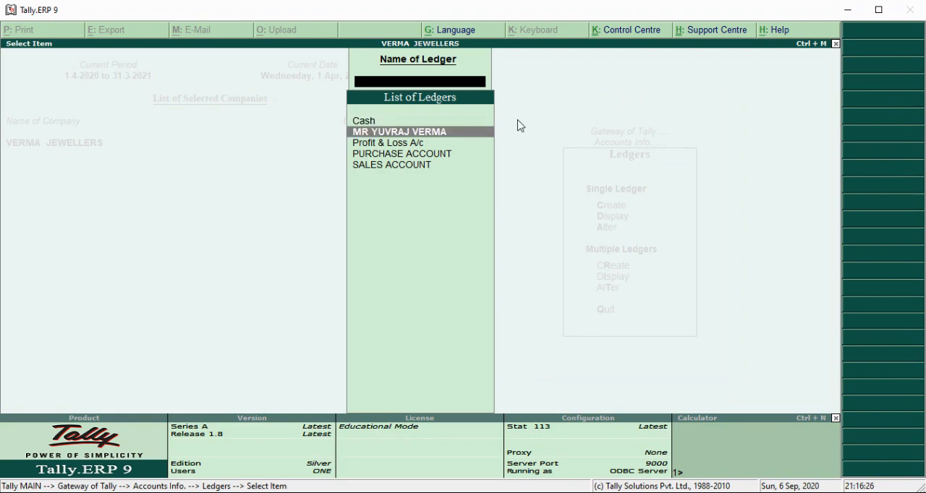
pyautogui.press('Down')
pyautogui.press('Down')
pyautogui.press('Down')
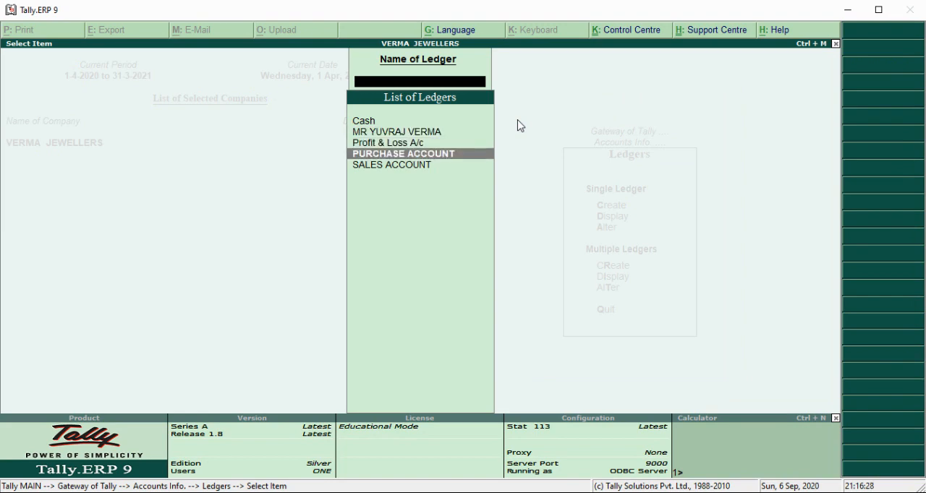
pyautogui.press('Up')
pyautogui.press('Down')
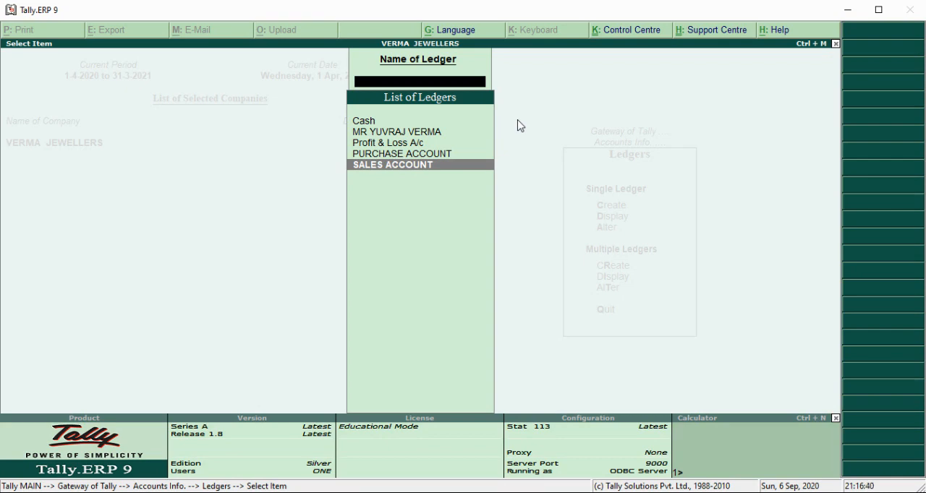
pyautogui.press('Return')
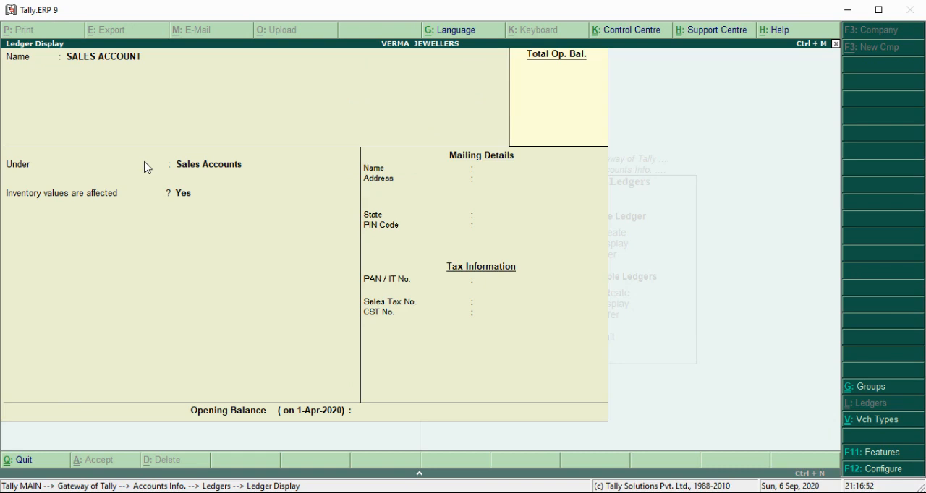
pyautogui.press('Escape')
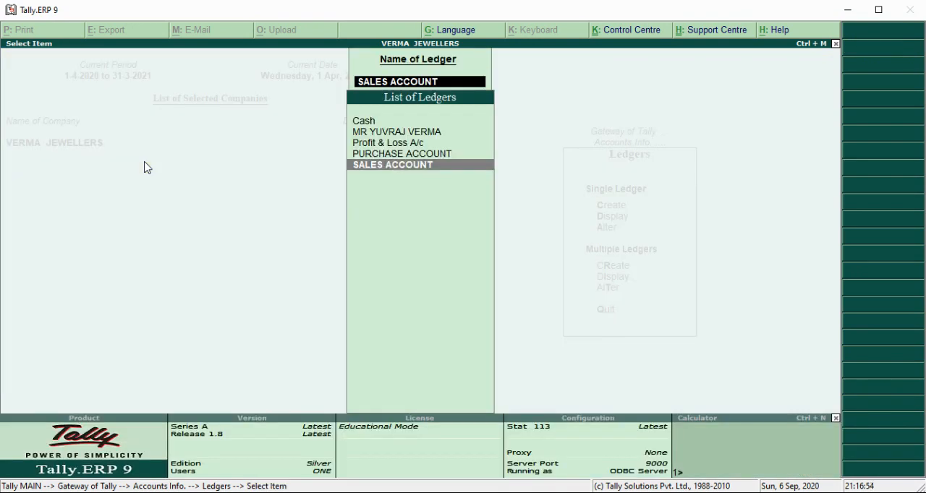
# - Display the PURCHASE ACCOUNT ledger to review its group and inventory setting, and return to the Gateway of Tally
pyautogui.press('Up')
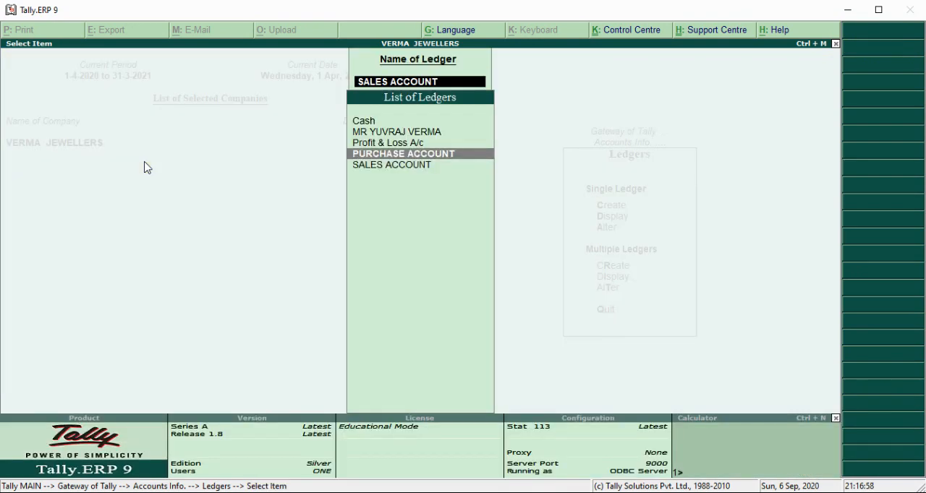
pyautogui.press('Return')
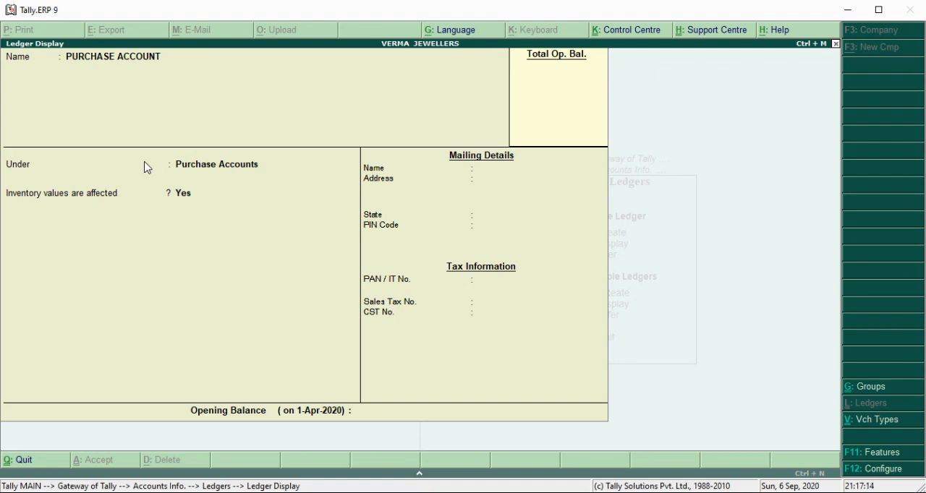
pyautogui.press('Escape')
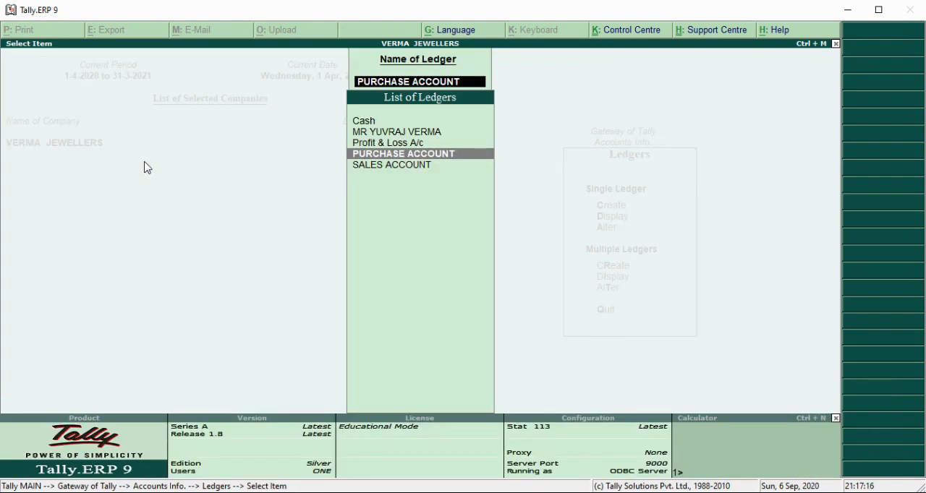
pyautogui.press('BackSpace')
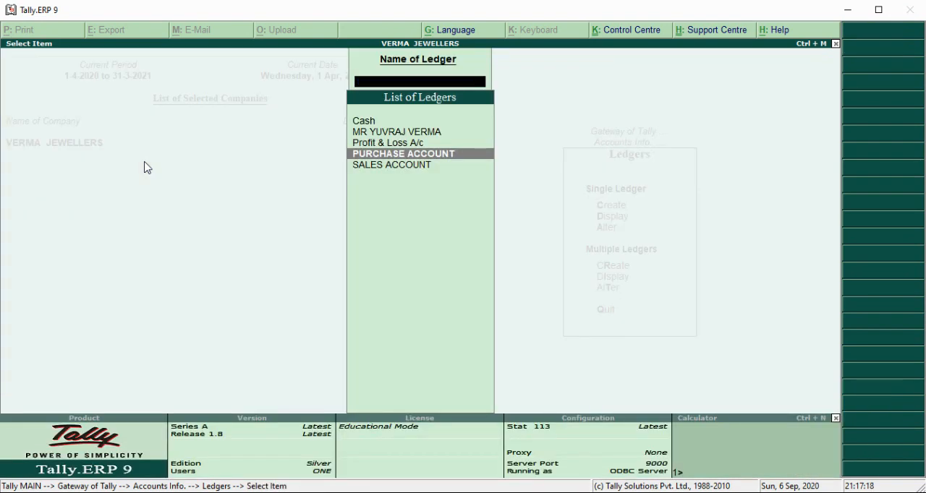
pyautogui.press('Escape')
pyautogui.press('Escape')
pyautogui.press('Escape')
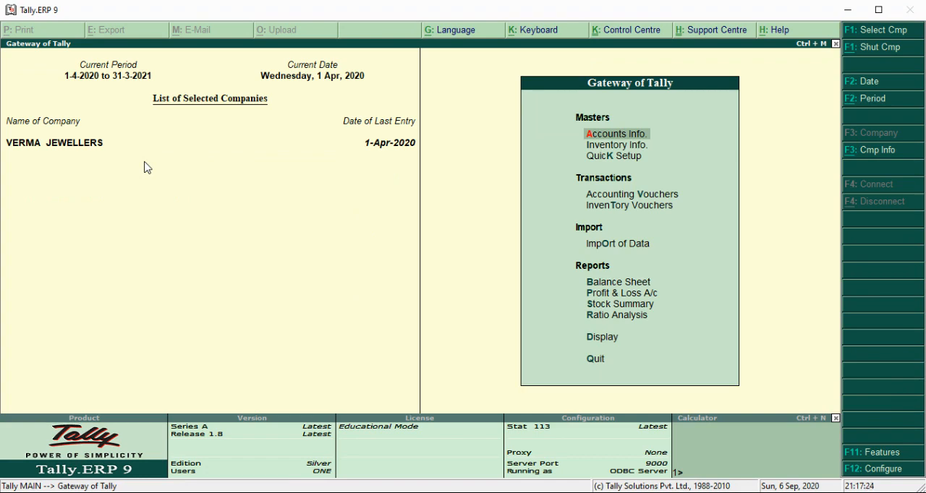
# - Display the GM unit of measure to review its symbol, formal name and decimal places, and close it
pyautogui.press('Down')
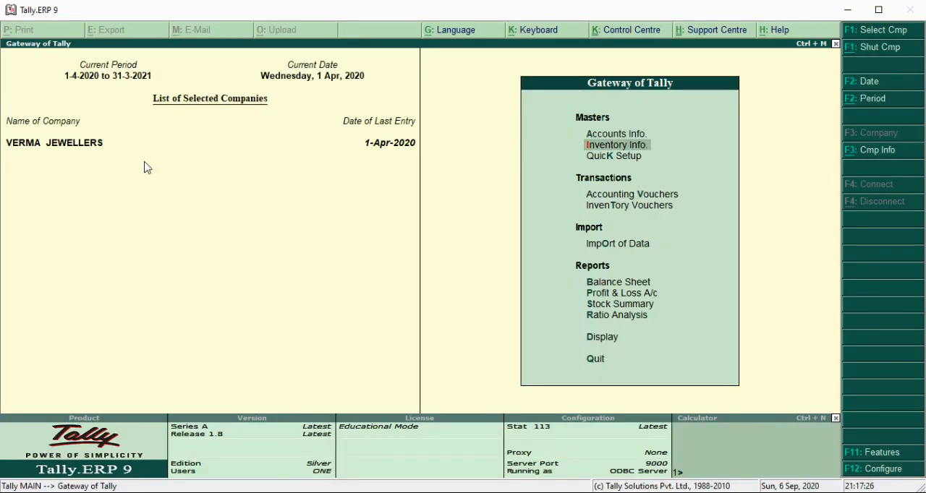
pyautogui.press('Return')
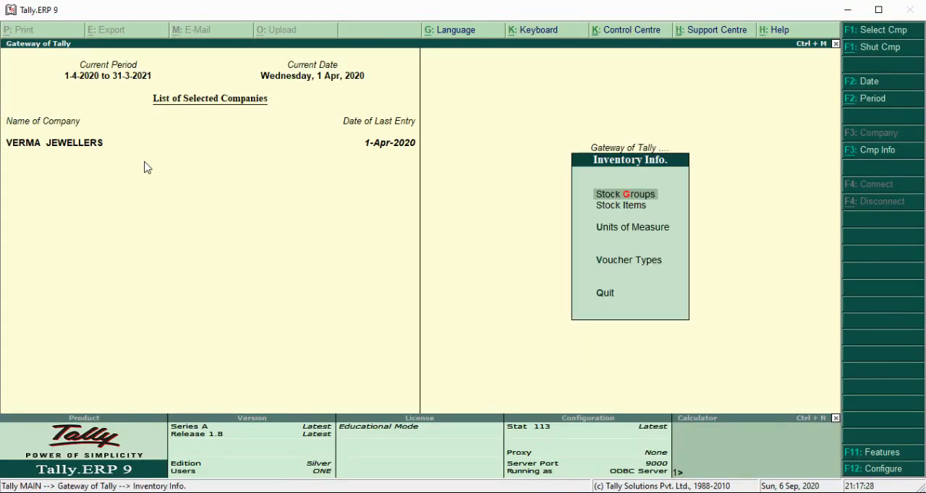
pyautogui.press('Down')
pyautogui.press('Down')
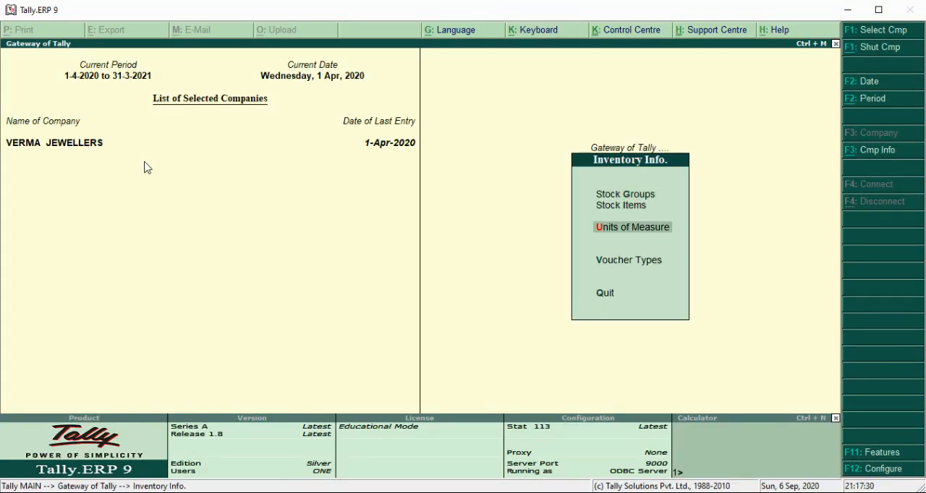
pyautogui.press('Return')
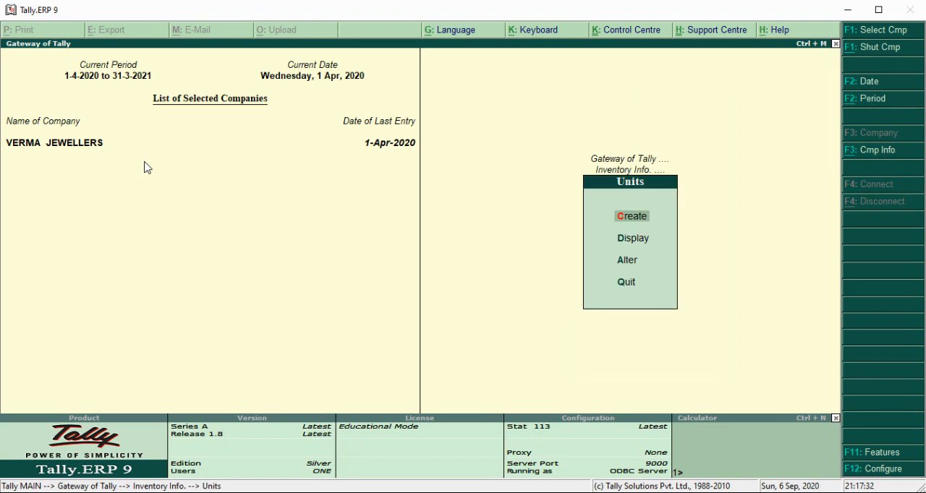
pyautogui.press('Down')
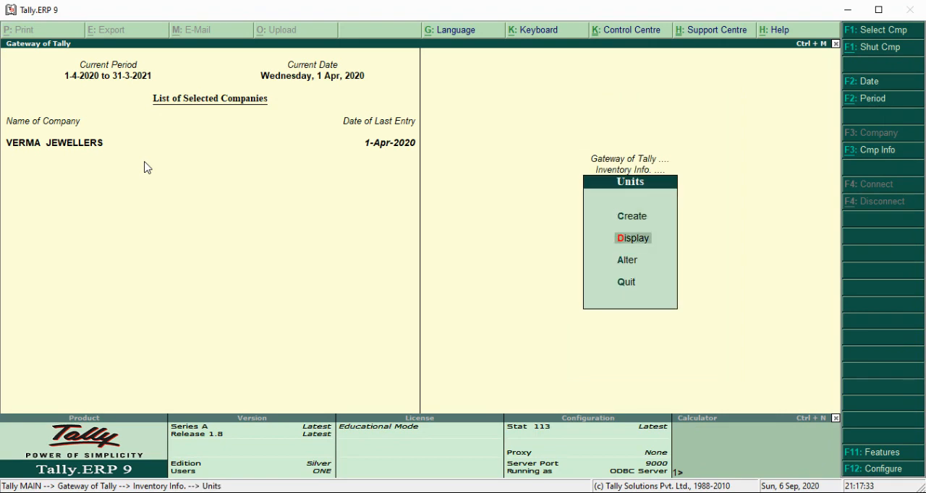
pyautogui.press('Return')
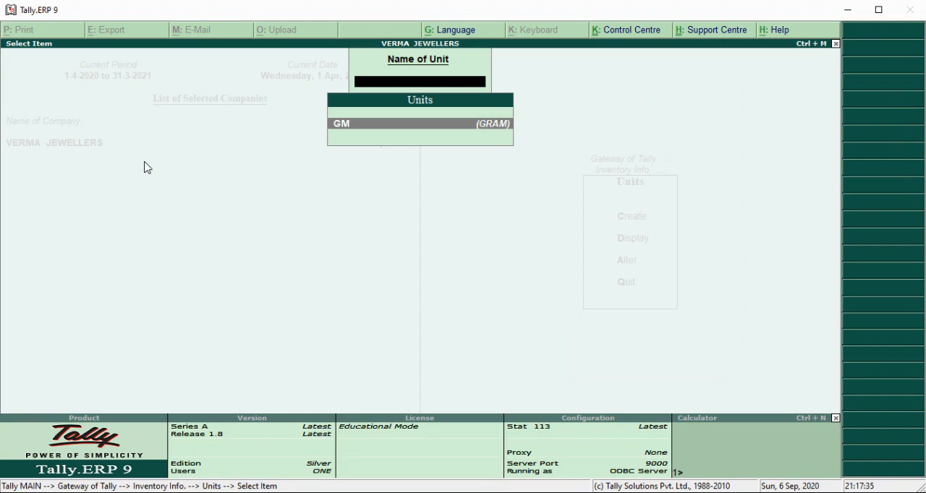
pyautogui.press('Return')
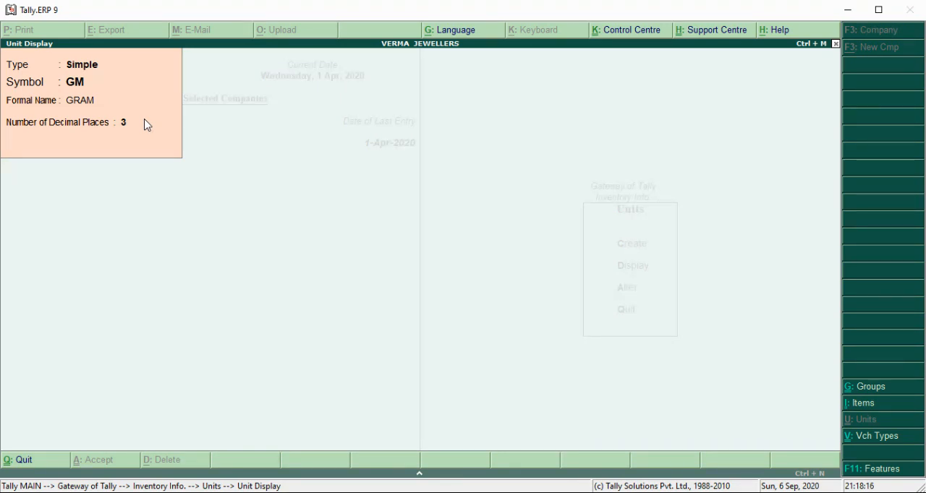
pyautogui.press('Escape')
# - Display the GOLD stock item to review its group, unit and opening balance, and return to the Gateway of Tally
pyautogui.press('Escape')
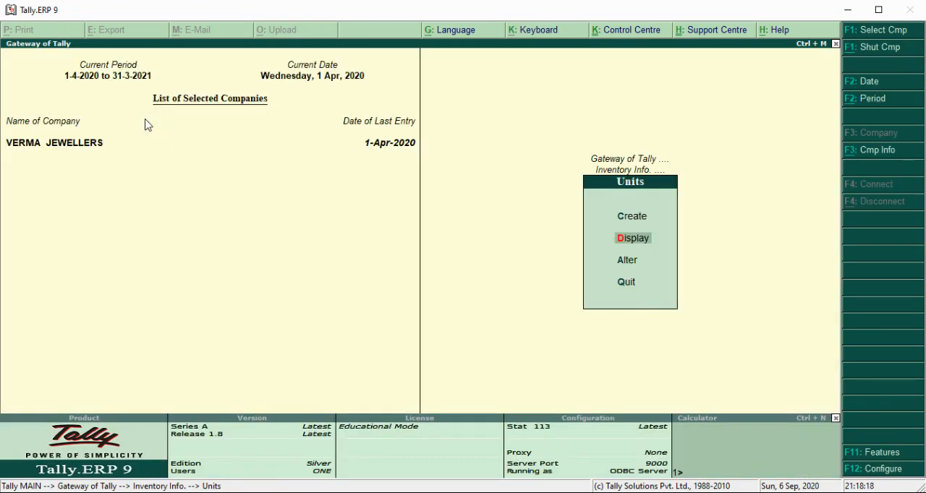
pyautogui.press('Escape')
pyautogui.press('Up')
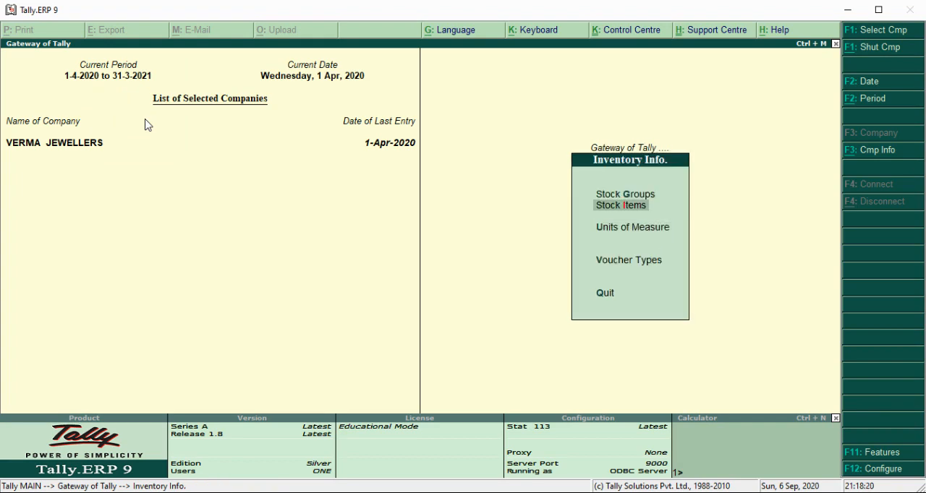
pyautogui.press('Return')
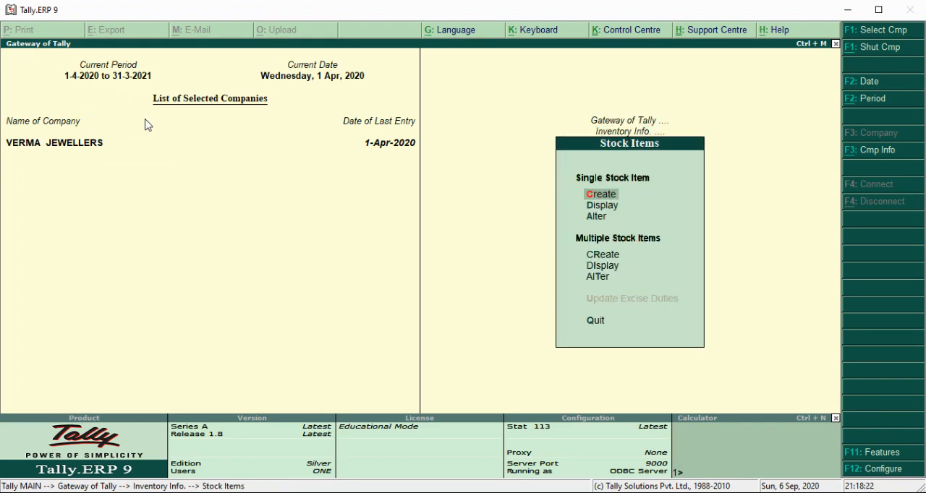
pyautogui.press('Down')
pyautogui.press('Return')
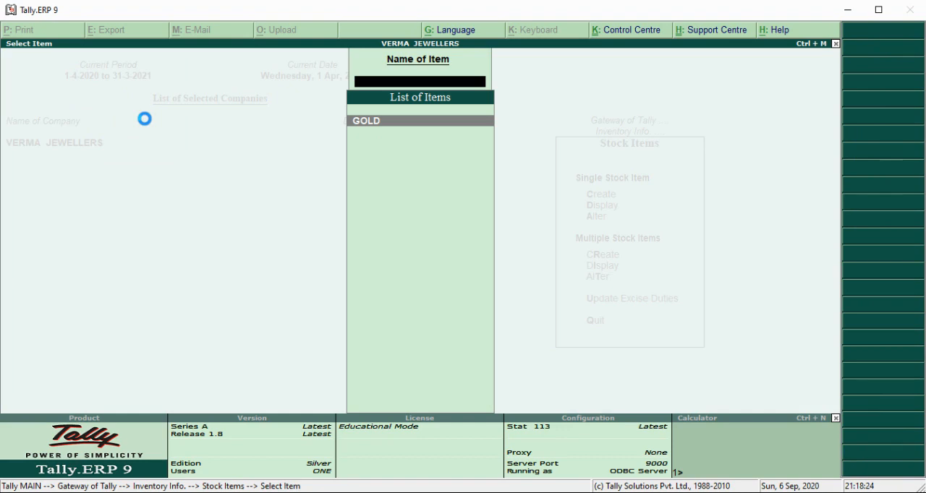
pyautogui.press('Return')
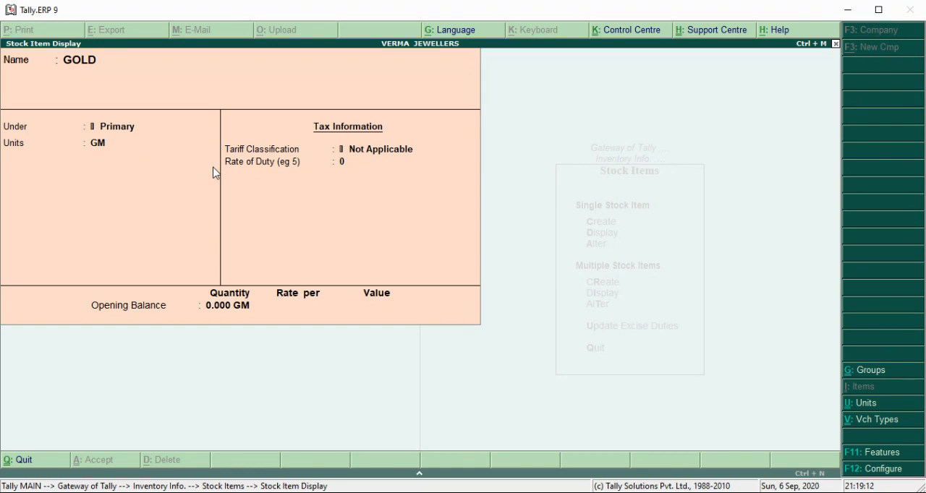
pyautogui.press('Escape')
pyautogui.press('Escape')
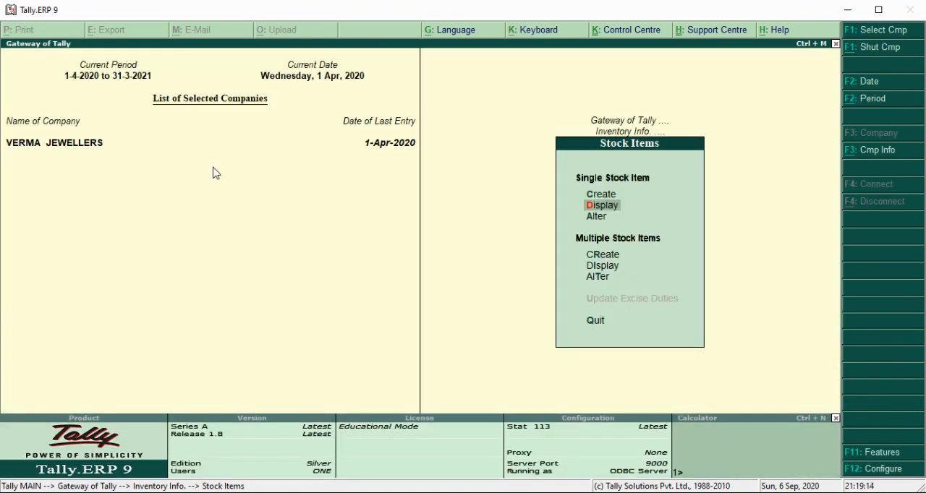
pyautogui.press('Escape')
pyautogui.press('Escape')
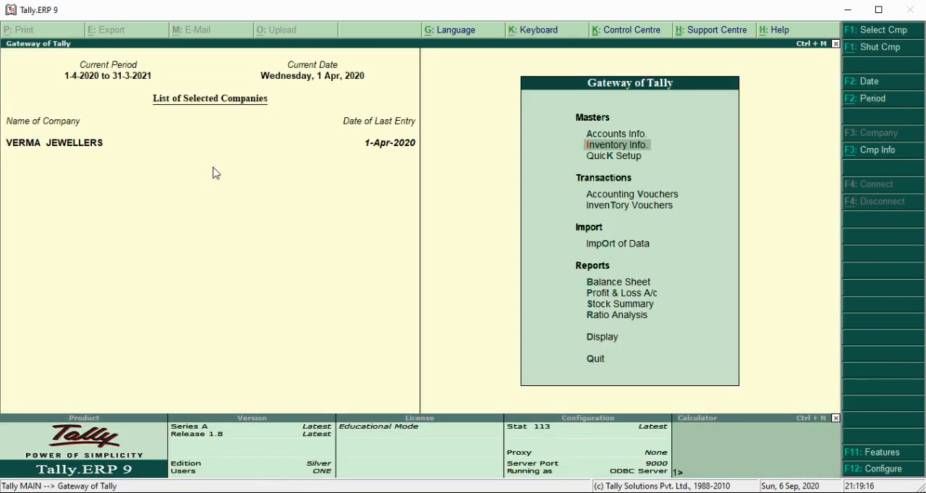
# - Start a new Purchase voucher in accounting voucher entry
pyautogui.press('Down')
pyautogui.press('Down')
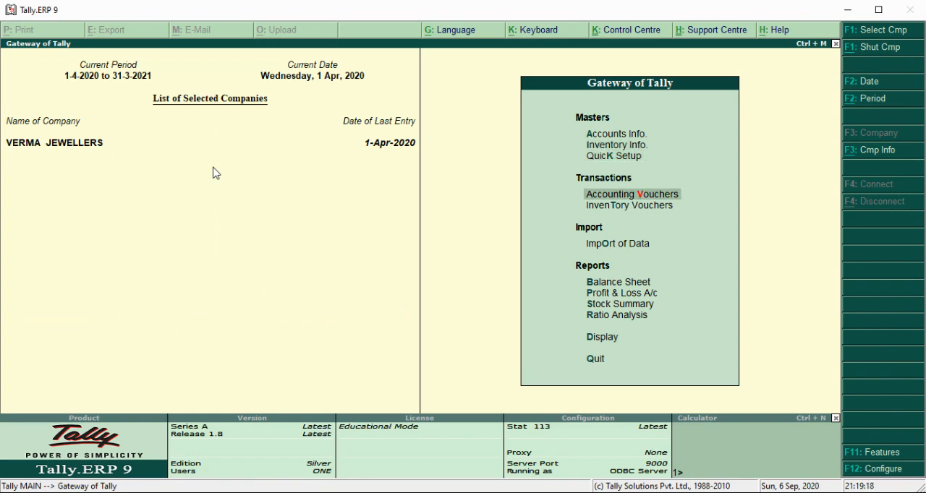
pyautogui.press('Return')
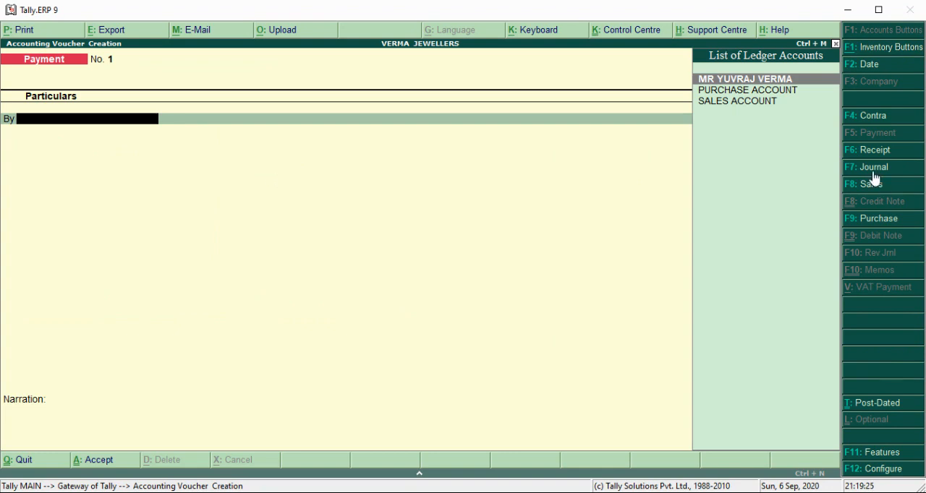
pyautogui.click(879, 219)
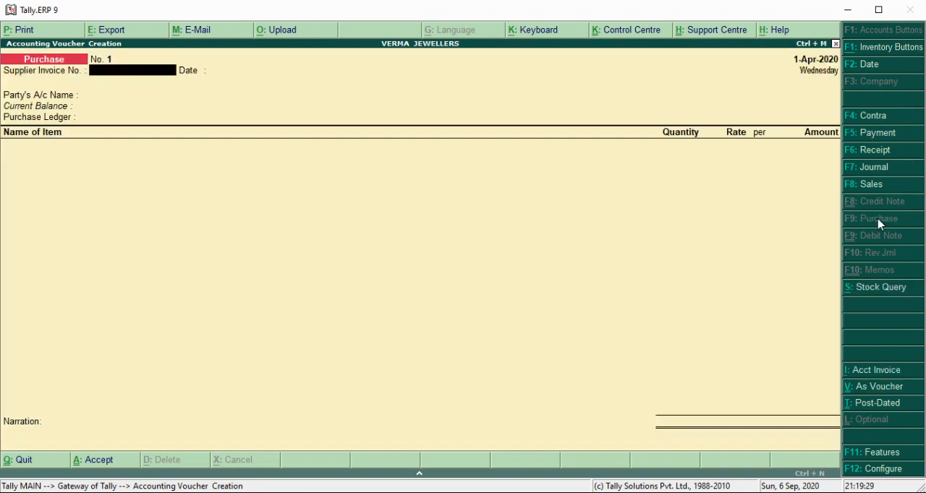
# - Leave the supplier invoice details blank, set the party to Cash with default supplier details, and choose PURCHASE ACCOUNT as the purchase ledger
pyautogui.press('Return')
pyautogui.press('Return')
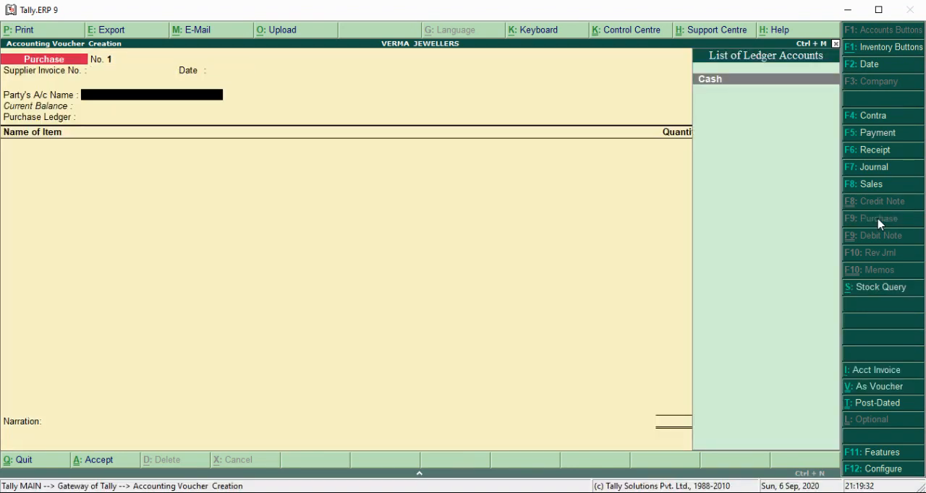
pyautogui.press('Return')
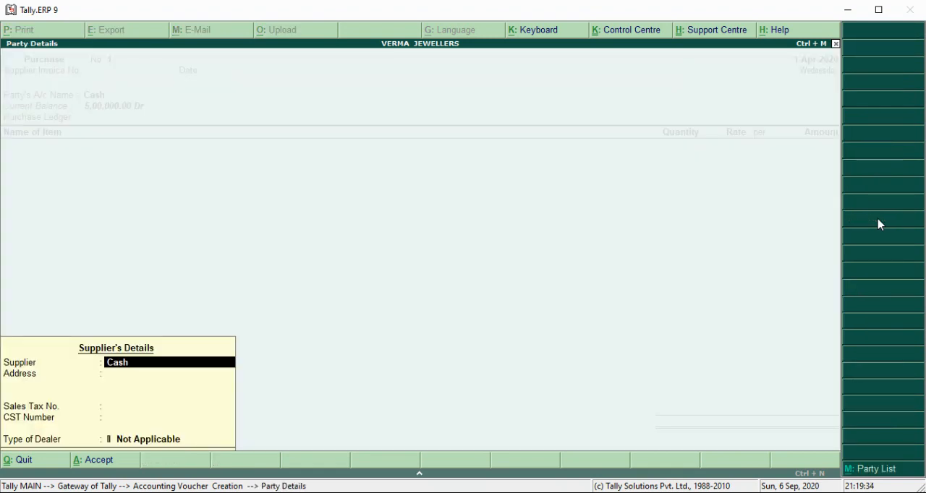
pyautogui.press('Return')
pyautogui.press('Return')
pyautogui.press('Return')
pyautogui.press('Return')
pyautogui.press('Return')
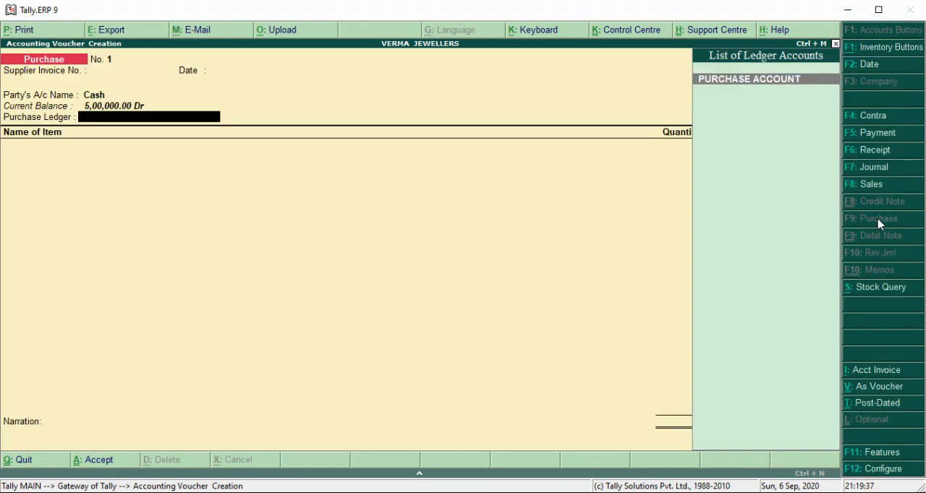
# - Add GOLD to the purchase voucher with a quantity of 25.490 GM at a rate of 4,000 per GM
pyautogui.press('Return')
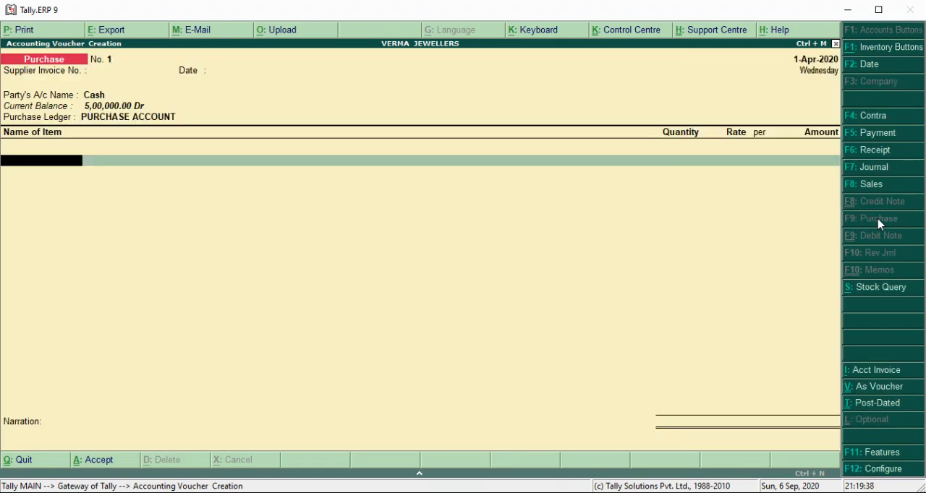
pyautogui.write('G')
pyautogui.press('Return')
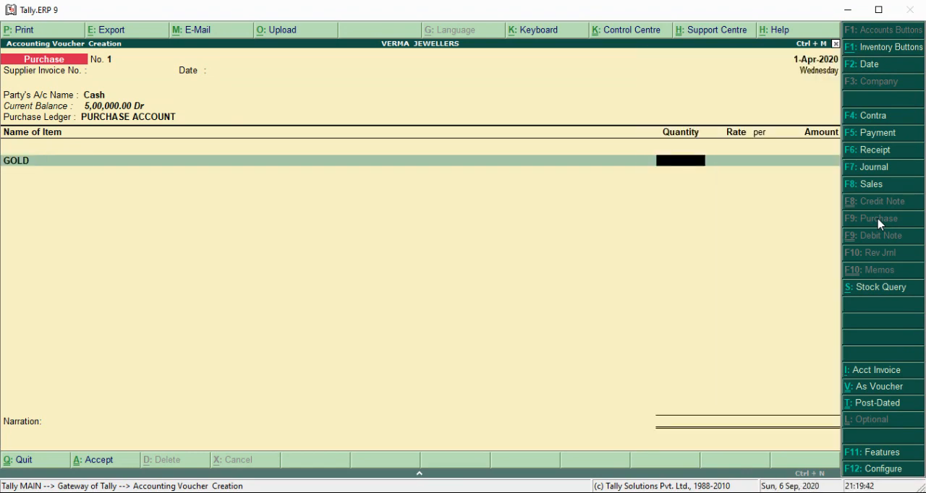
pyautogui.write('25.490')
pyautogui.press('Return')
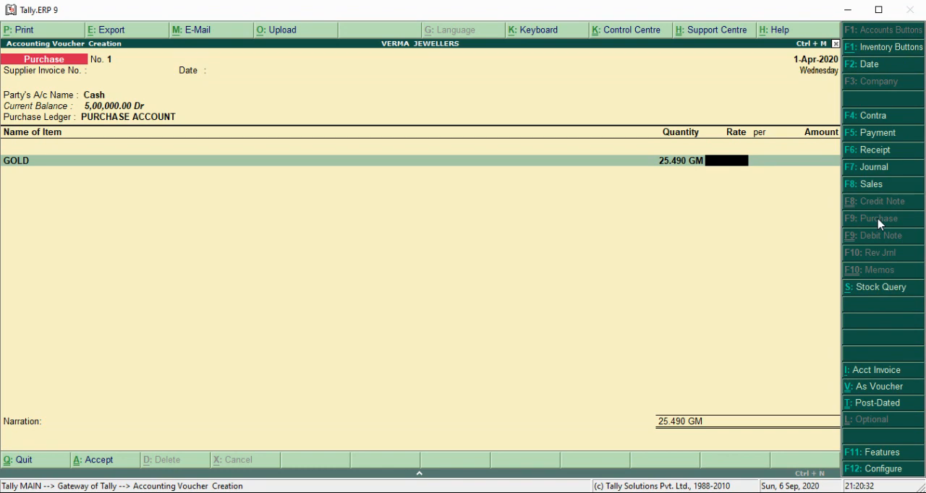
pyautogui.write('4000')
pyautogui.press('Return')
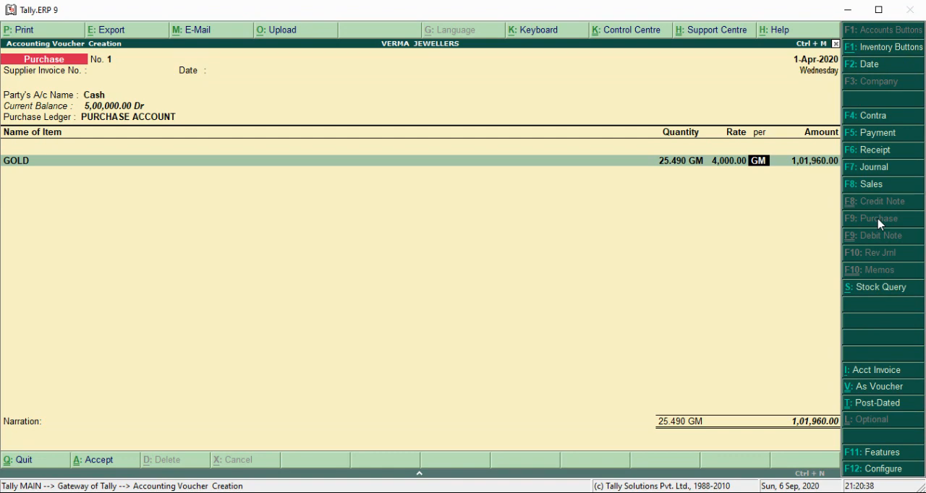
pyautogui.press('Return')
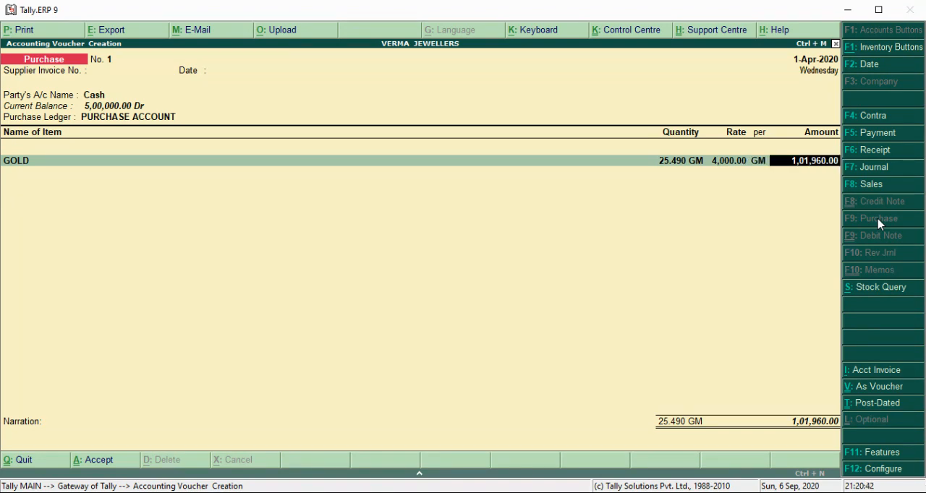
# - Accept the calculated amount, end the item list, leave the narration blank and save purchase voucher No. 1
pyautogui.press('Return')
pyautogui.press('Return')
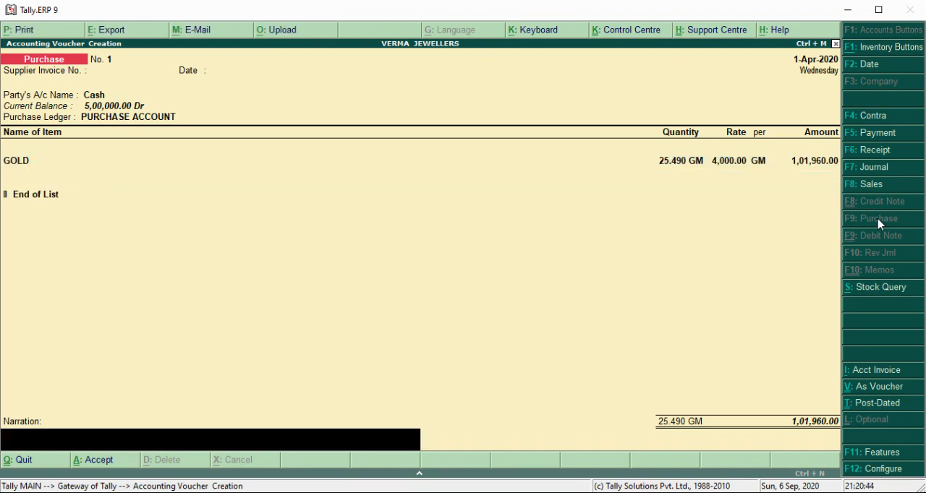
pyautogui.press('Return')
# - In purchase voucher No. 2, leave the invoice details blank, set the party to Cash with default supplier details, and choose PURCHASE ACCOUNT
pyautogui.press('Return')
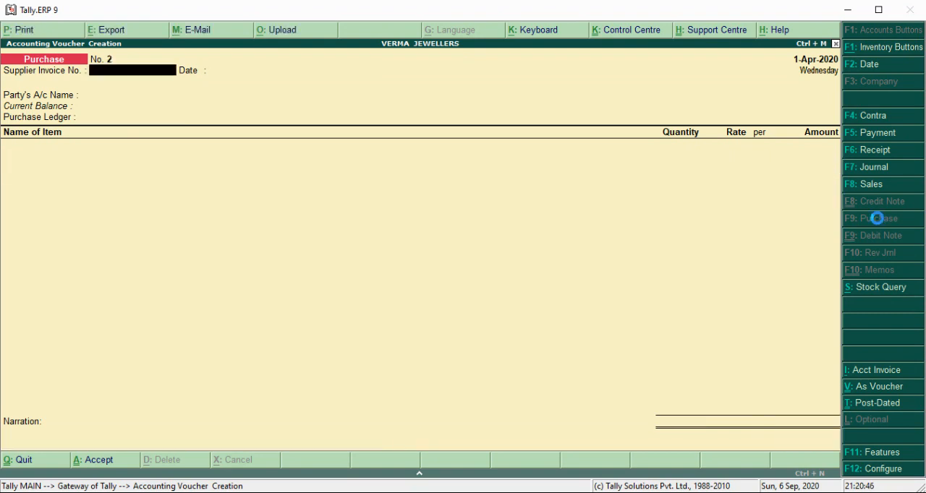
pyautogui.press('Return')
pyautogui.press('Return')
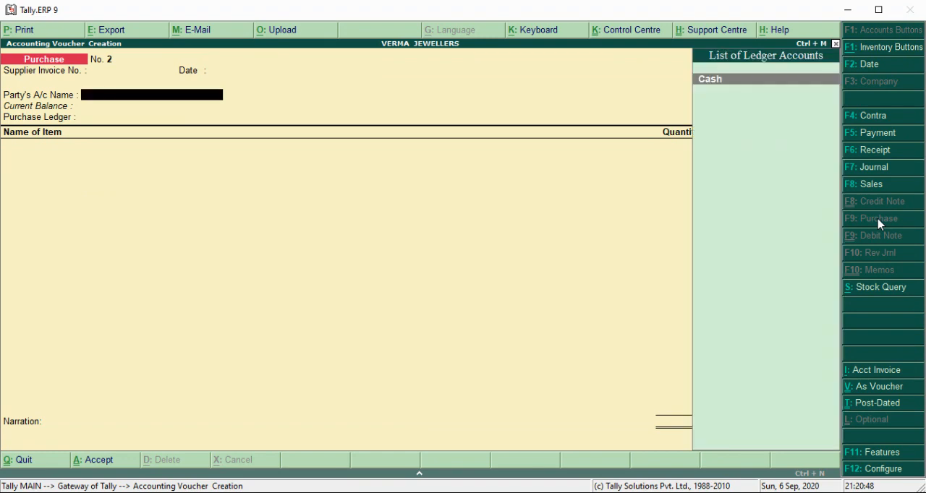
pyautogui.press('Return')
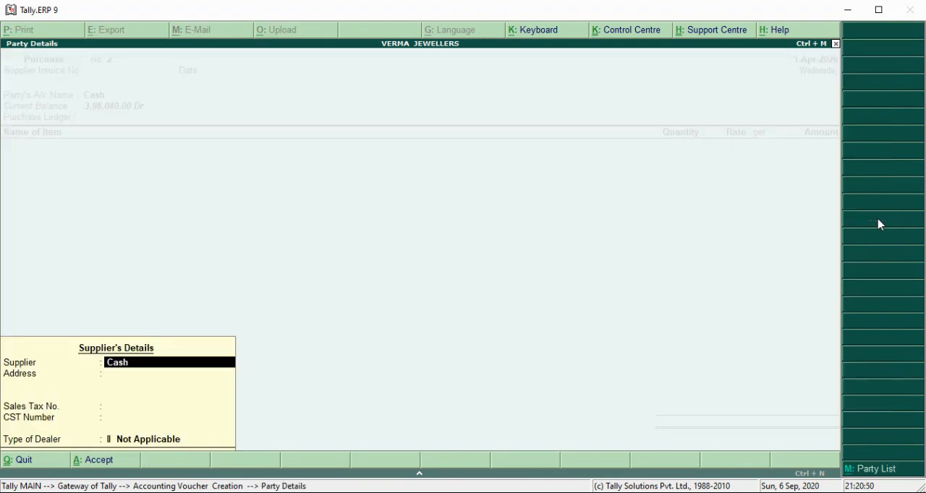
pyautogui.press('Return')
pyautogui.press('Return')
pyautogui.press('Return')
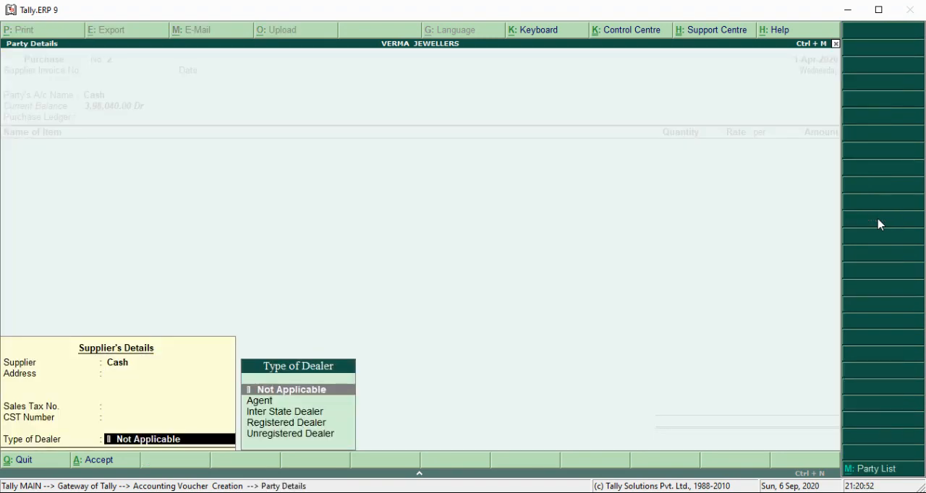
pyautogui.press('Return')
pyautogui.press('Return')
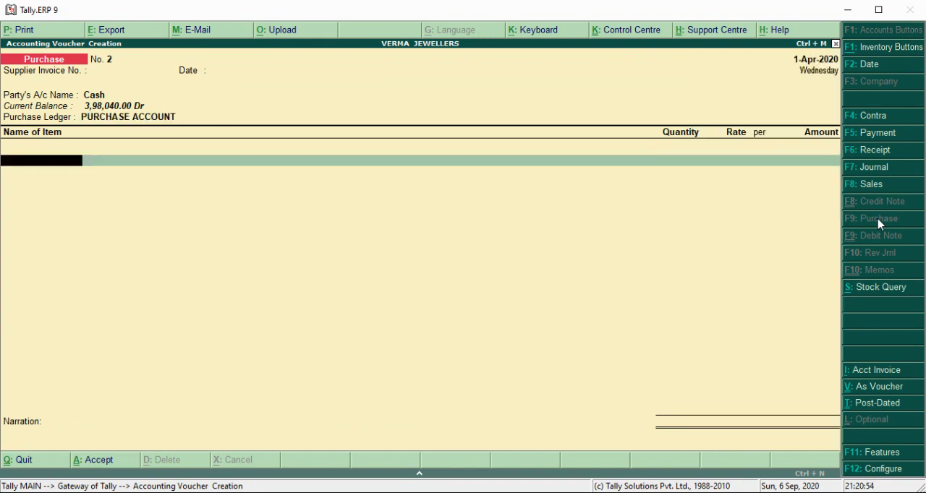
# - Enter GOLD in the second purchase voucher with a quantity of 12.770 GM at a rate of 4,150 per GM
pyautogui.write('G')
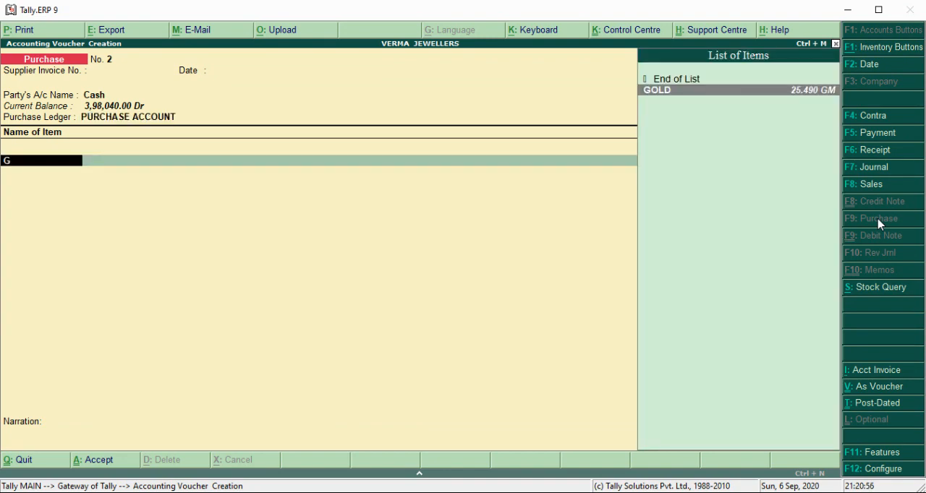
pyautogui.press('Return')
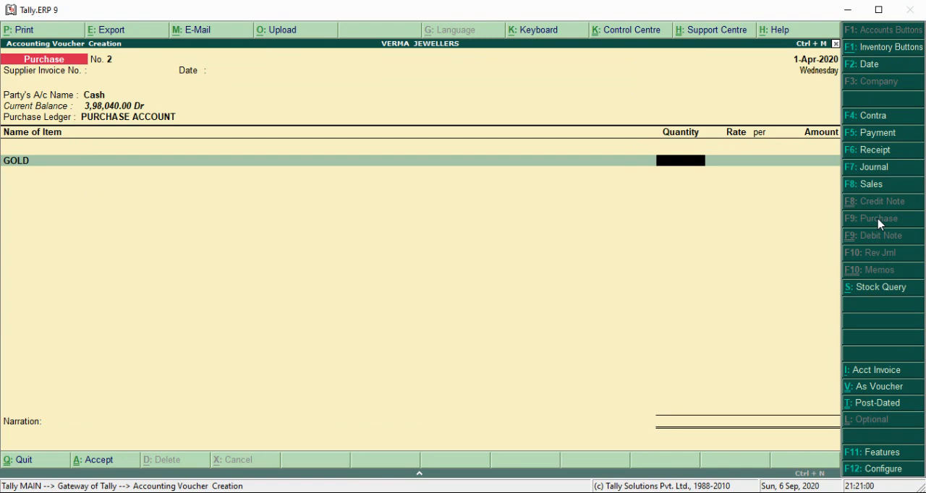
pyautogui.write('12.770')
pyautogui.press('Return')
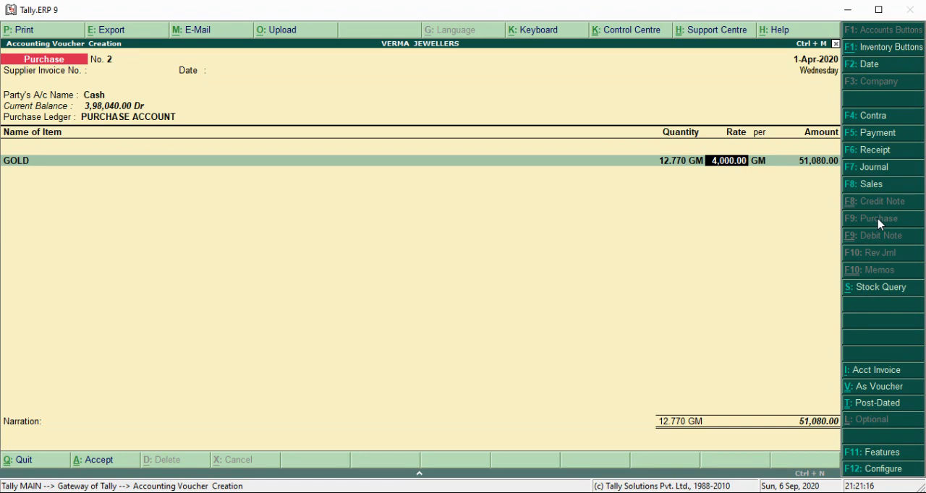
pyautogui.write('4150')
pyautogui.press('Return')
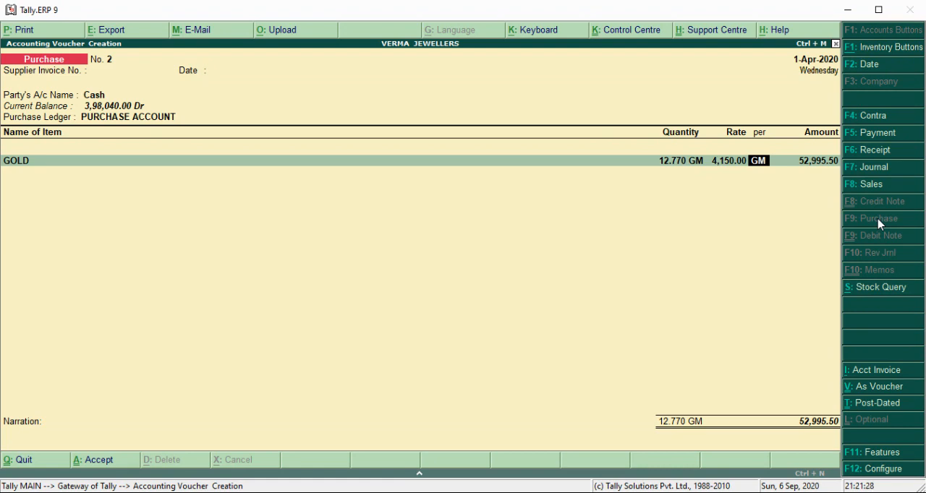
pyautogui.press('Return')
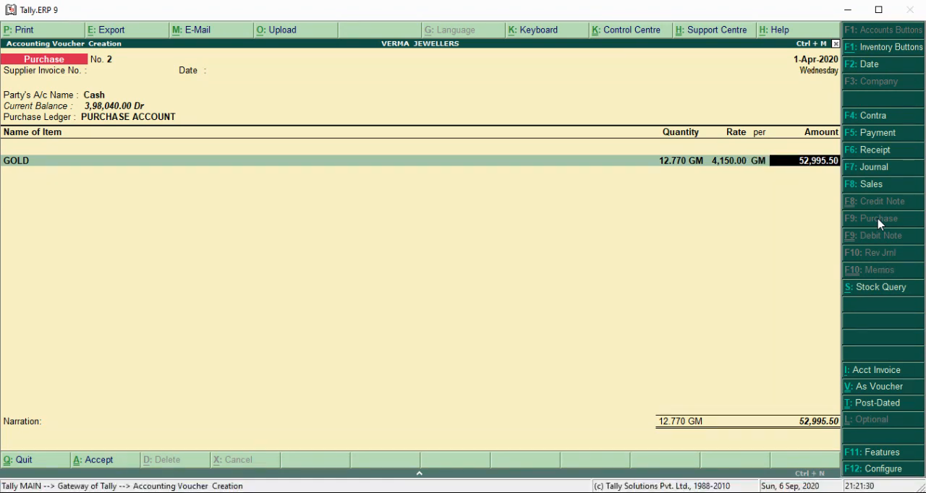
# - Accept the item amount, finish the item list without a narration, and save purchase voucher No. 2
pyautogui.press('Return')
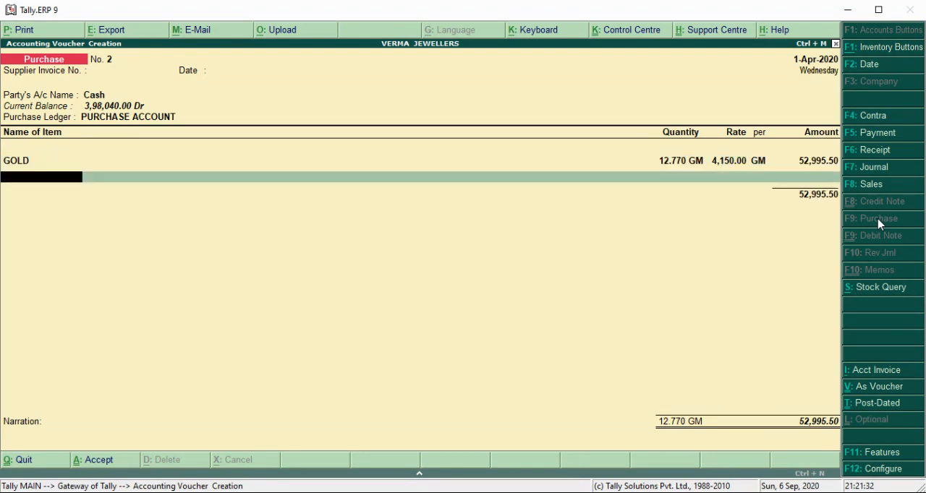
pyautogui.press('Return')
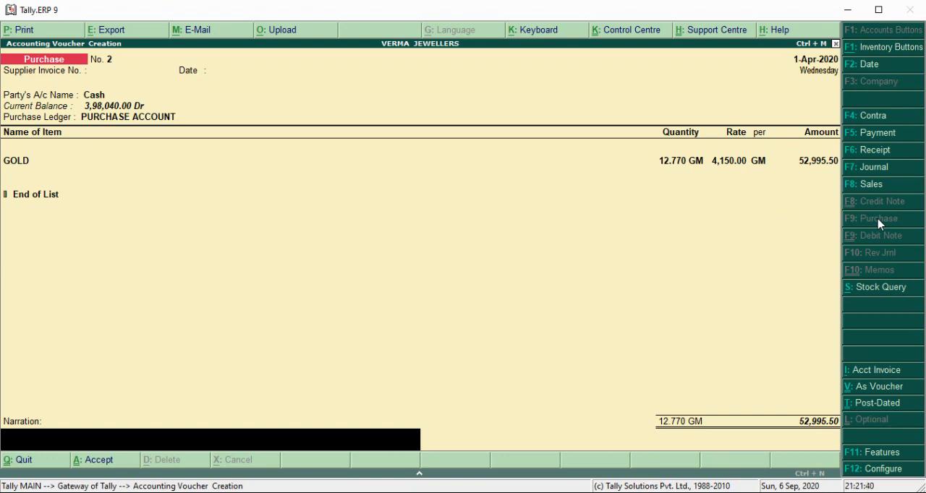
pyautogui.press('Return')
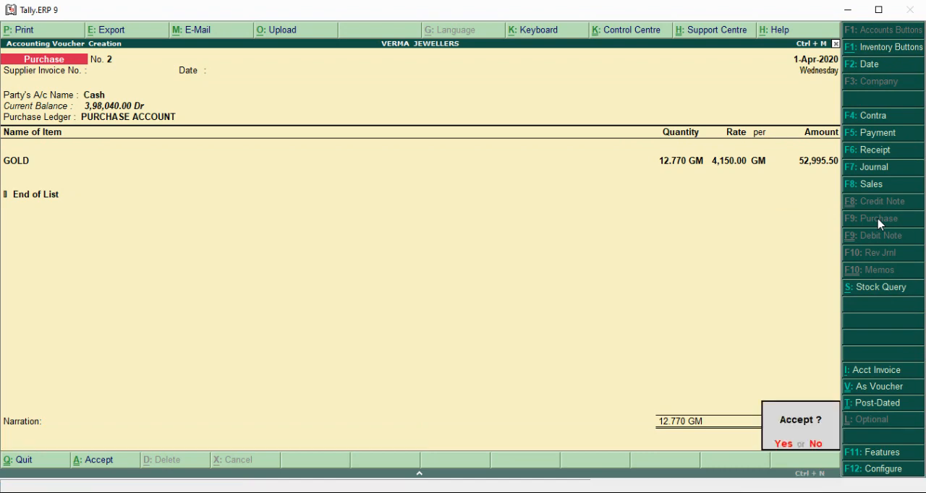
pyautogui.press('Return')
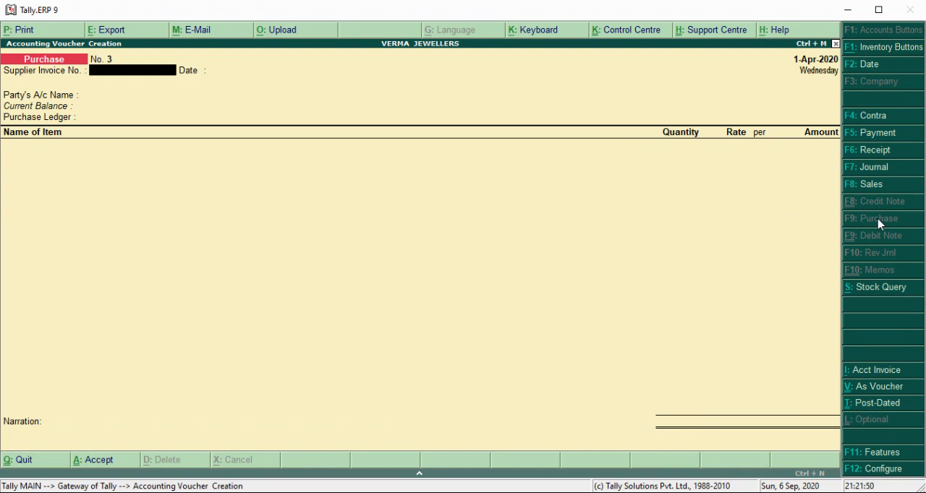
# - Start a Sales voucher with a blank reference, set the party to Cash with default buyer details, and choose SALES ACCOUNT as the sales ledger
pyautogui.click(894, 185)
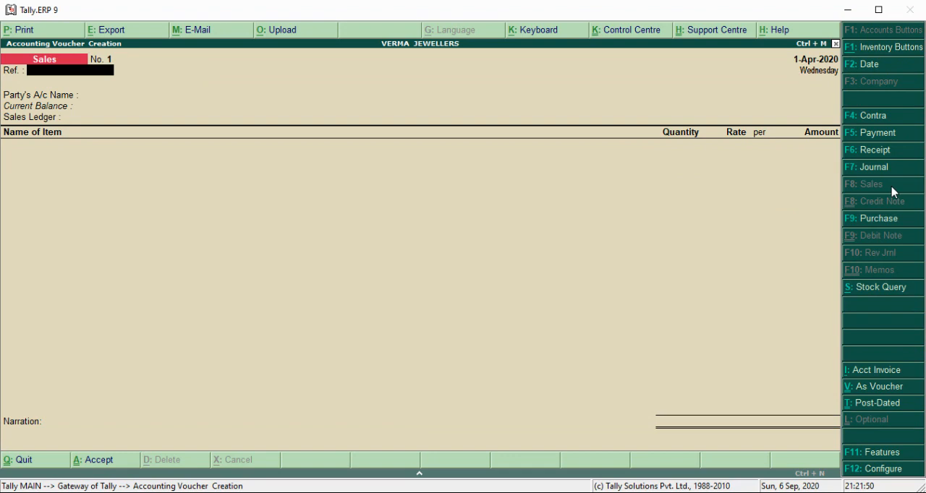
pyautogui.press('Return')
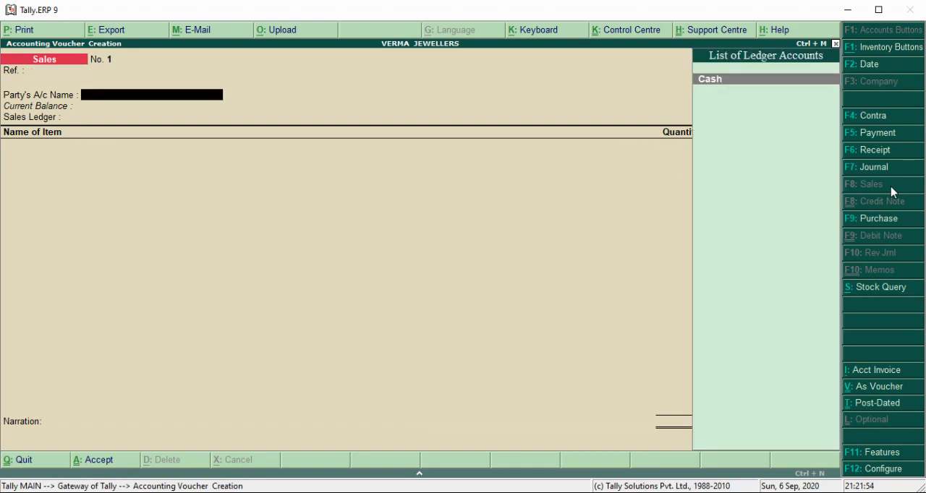
pyautogui.press('Return')
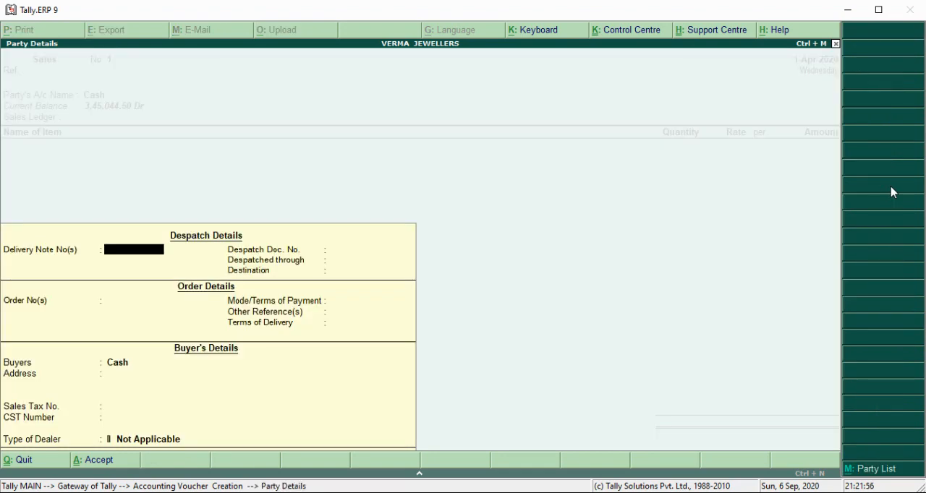
pyautogui.press('Return')
pyautogui.press('Return')
pyautogui.press('Return')
pyautogui.press('Return')
pyautogui.press('Return')
pyautogui.press('Return')
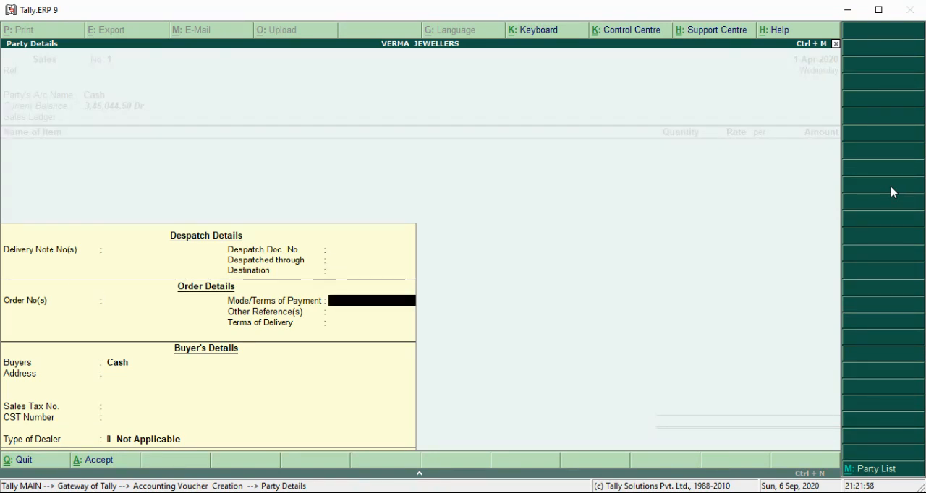
pyautogui.press('Return')
pyautogui.press('Return')
pyautogui.press('Return')
pyautogui.press('Return')
pyautogui.press('Return')
pyautogui.press('Return')
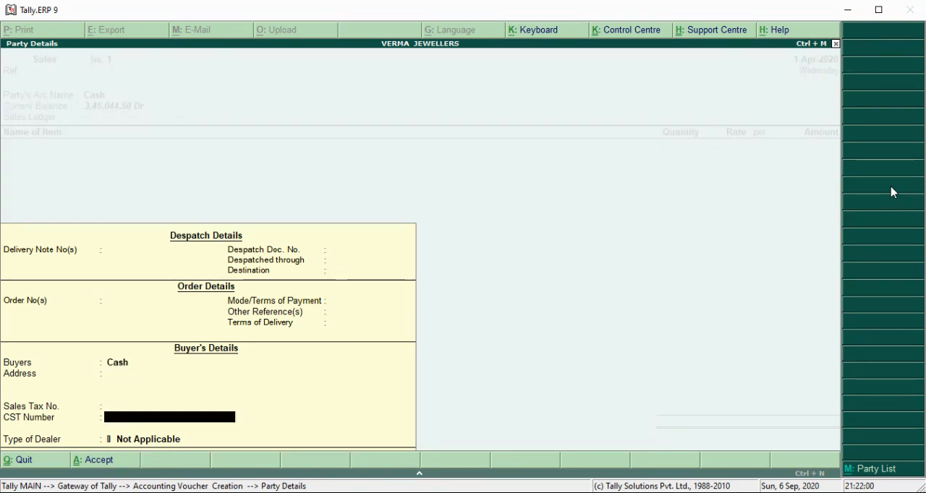
pyautogui.press('Return')
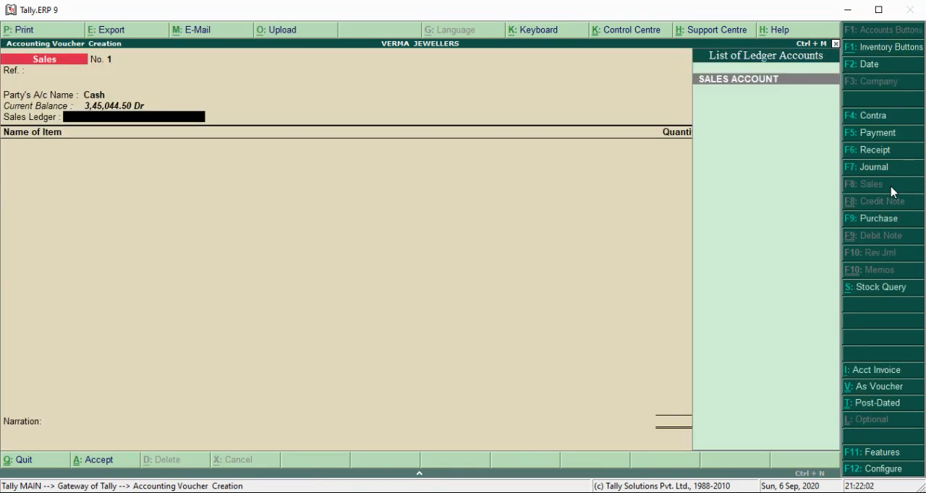
pyautogui.press('Return')
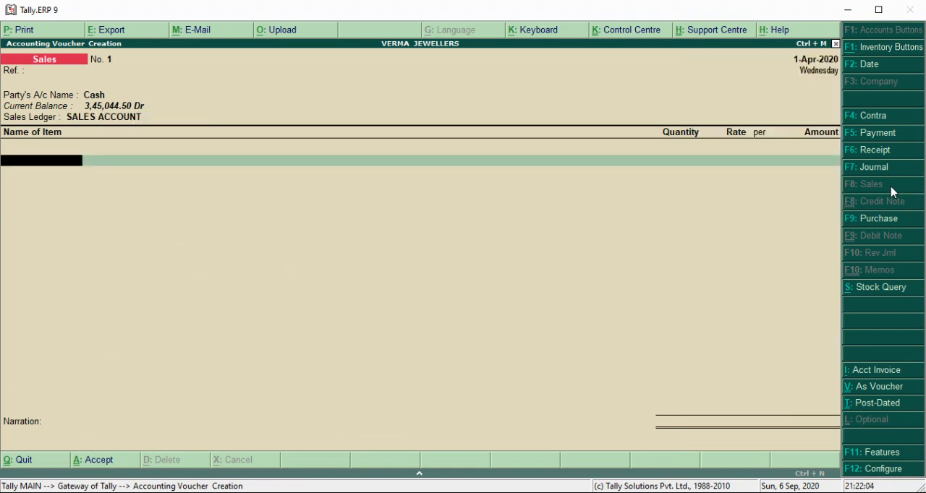
# - Add GOLD to the sales voucher with a quantity of 17.480 GM at a rate of 4,320 per GM
pyautogui.write('G')
pyautogui.press('Return')
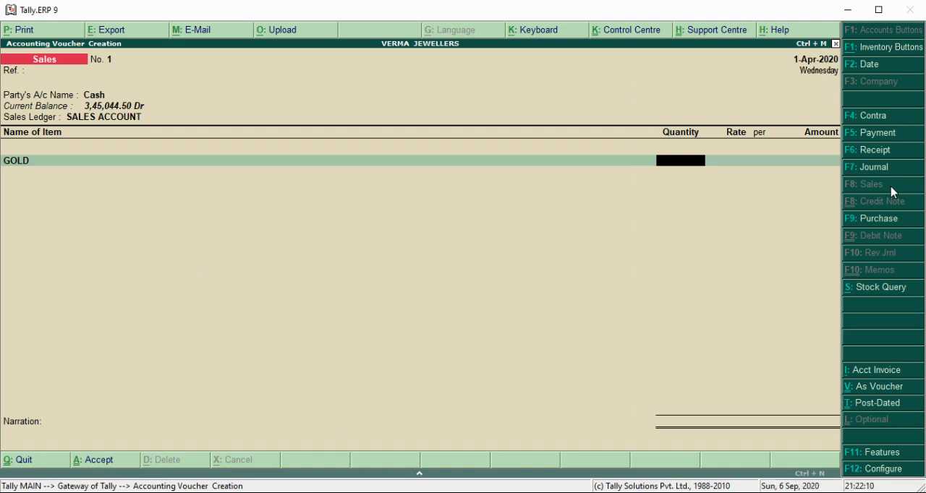
pyautogui.write('17.480')
pyautogui.press('Return')
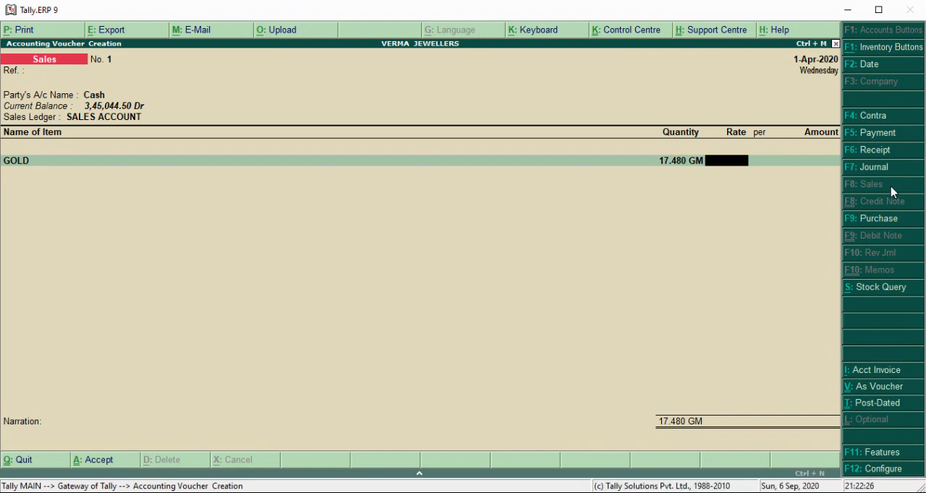
pyautogui.write('4320')
pyautogui.press('Return')
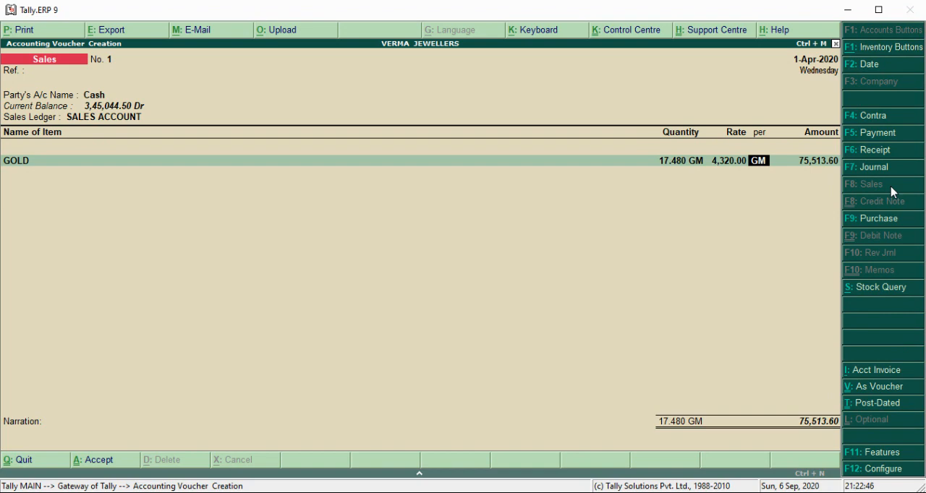
pyautogui.press('Return')
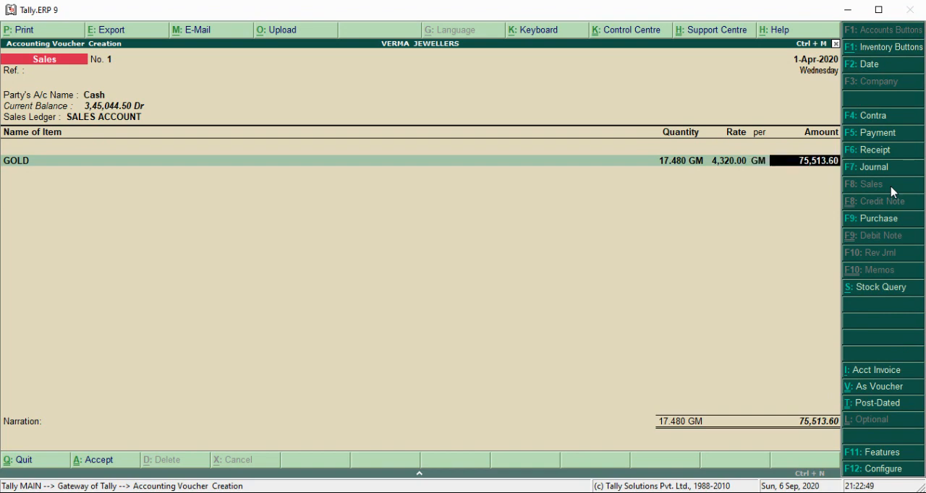
# - Save sales voucher No. 1 with a blank narration, and quit voucher entry to the Gateway of Tally
pyautogui.press('Return')
pyautogui.press('Return')
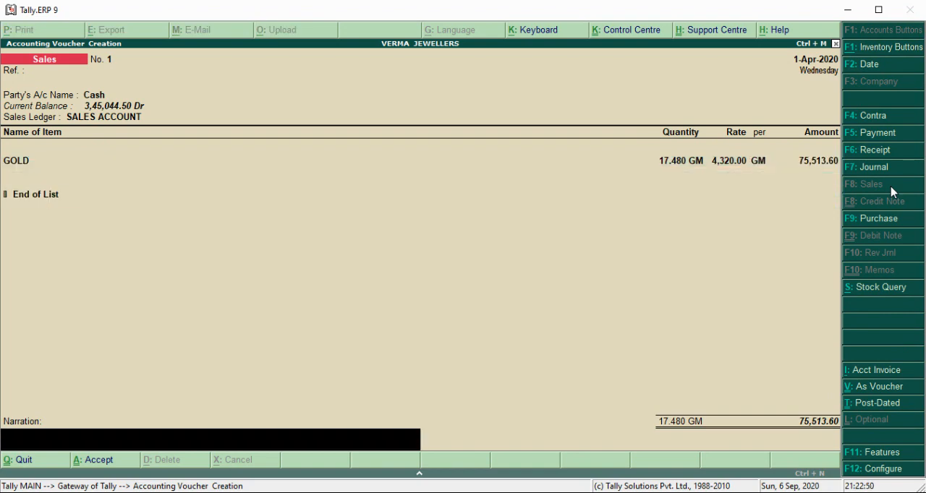
pyautogui.press('Return')
pyautogui.press('Return')
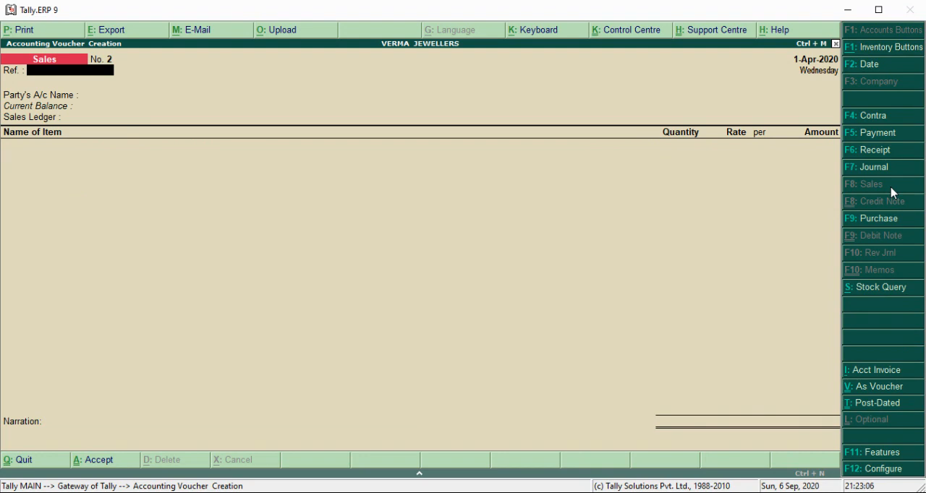
pyautogui.press('Escape')
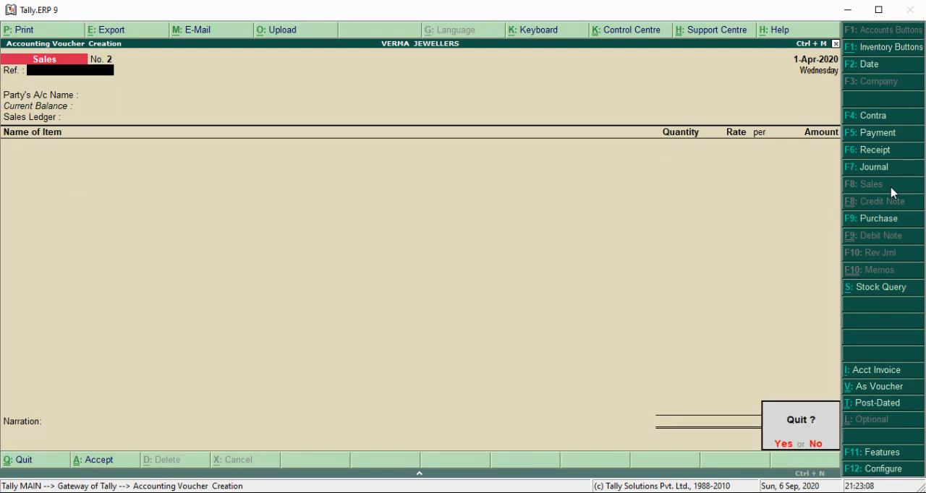
pyautogui.press('Return')
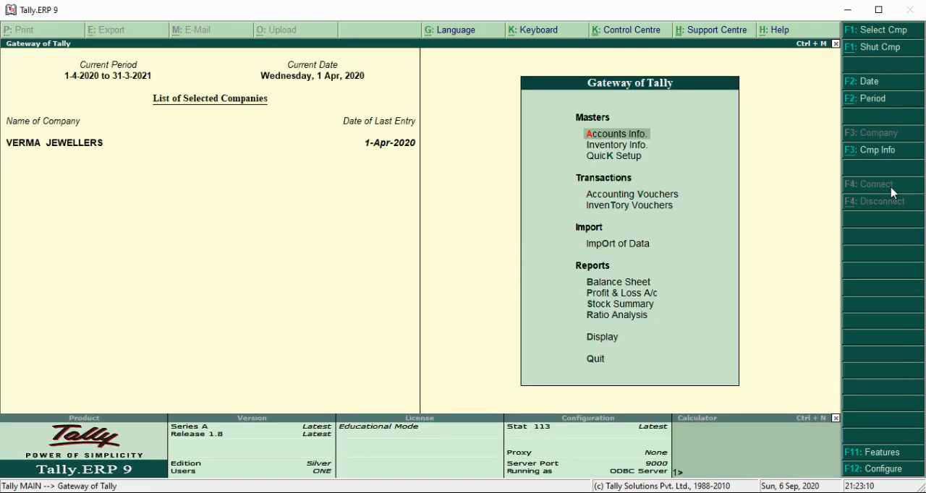
# - Examine GOLD in the Stock Summary and its monthly inward, outward and closing figures, and return to the Gateway of Tally
pyautogui.press('Down')
pyautogui.press('Down')
pyautogui.press('Down')
pyautogui.press('Down')
pyautogui.press('Down')
pyautogui.press('Down')
pyautogui.press('Down')
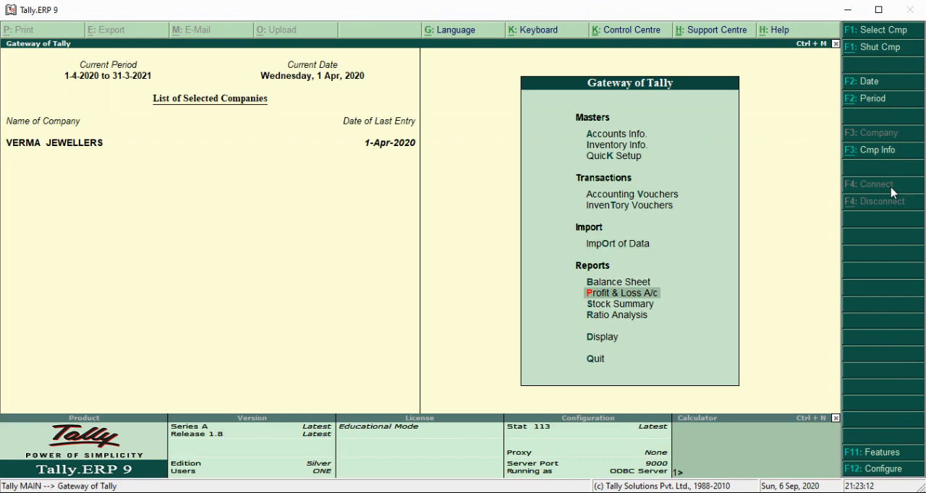
pyautogui.press('Down')
pyautogui.press('Down')
pyautogui.press('Up')
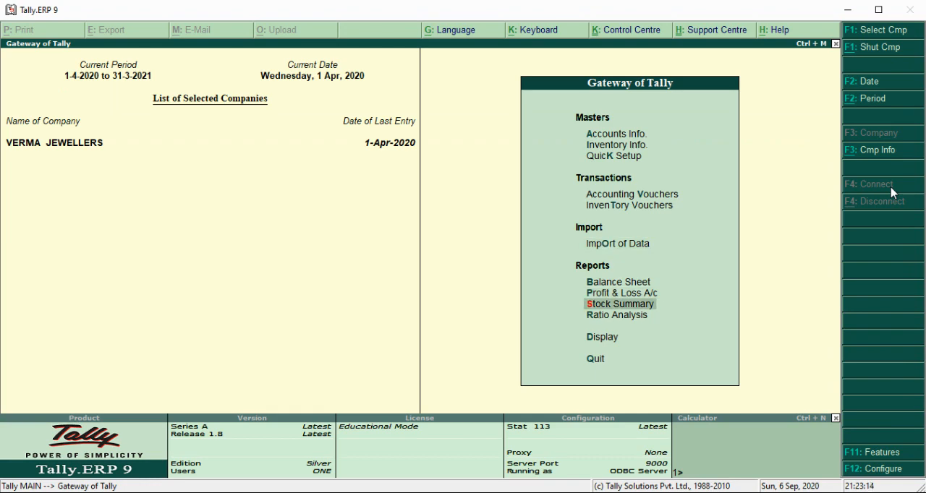
pyautogui.press('Return')
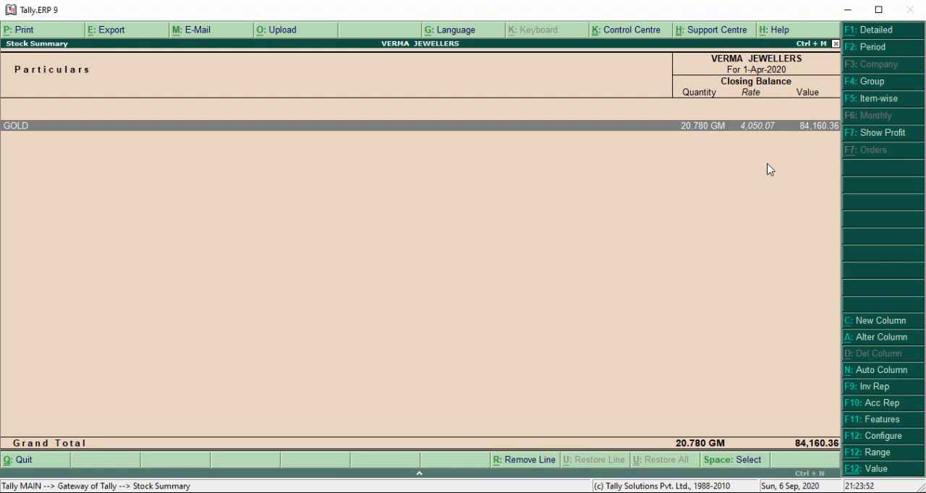
pyautogui.press('Return')
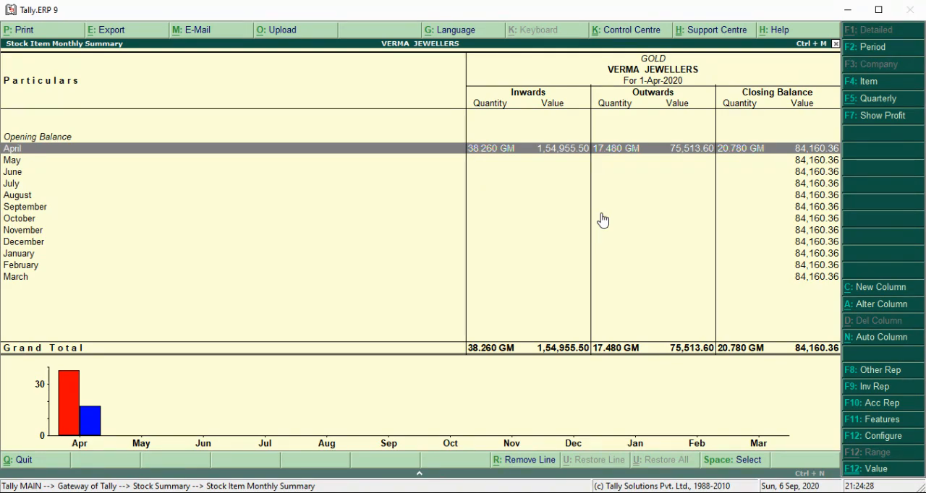
pyautogui.press('Escape')
pyautogui.press('Escape')
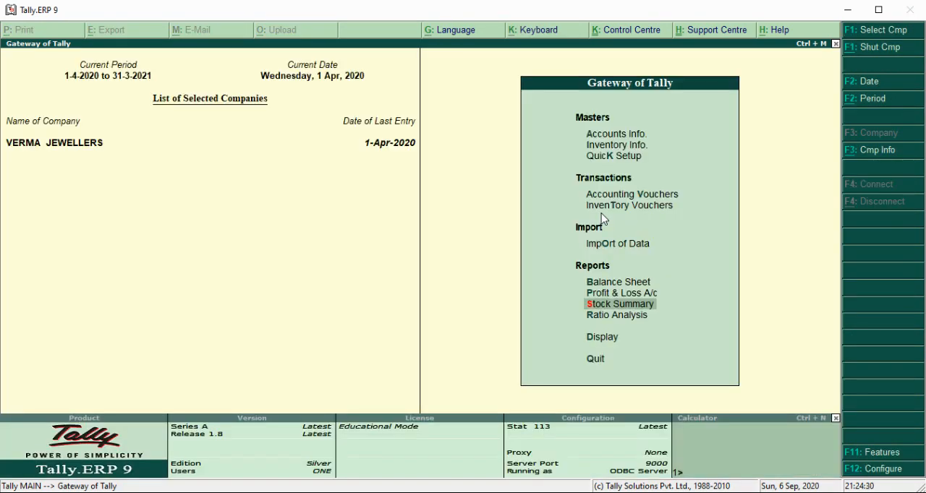
# - Open the Profit & Loss A/c, check the gross profit, expand the report to detailed view, and select GOLD under Closing Stock
pyautogui.press('Up')
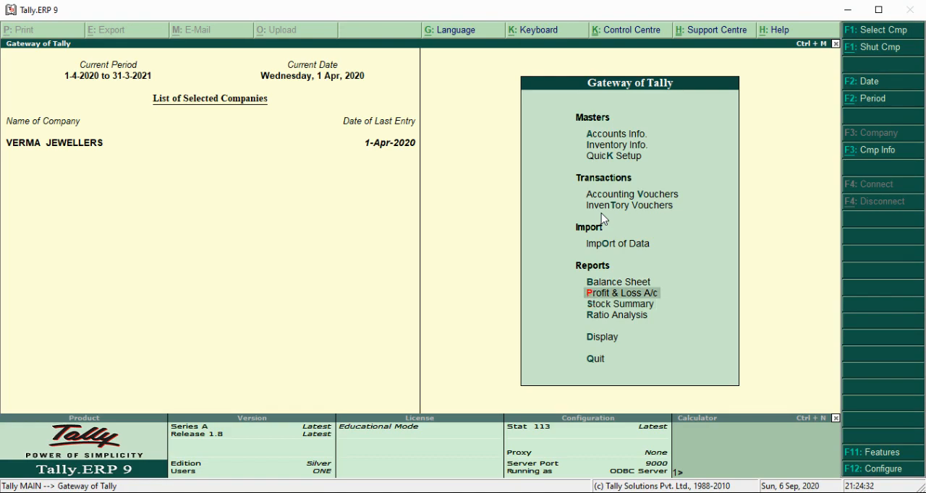
pyautogui.press('Return')
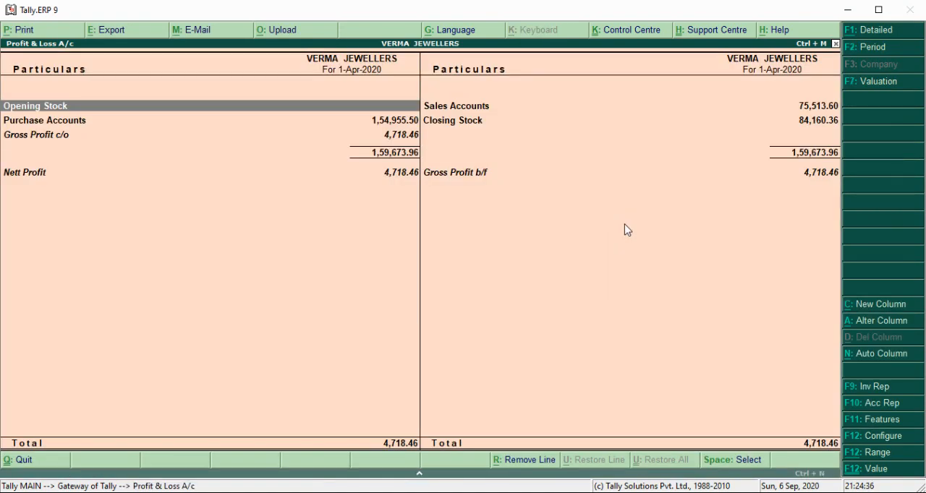
pyautogui.click(394, 136)
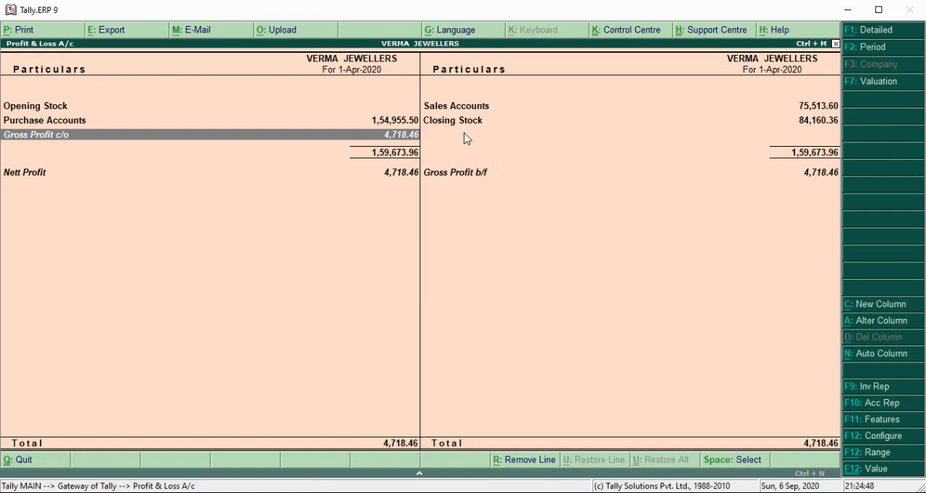
pyautogui.click(872, 33)
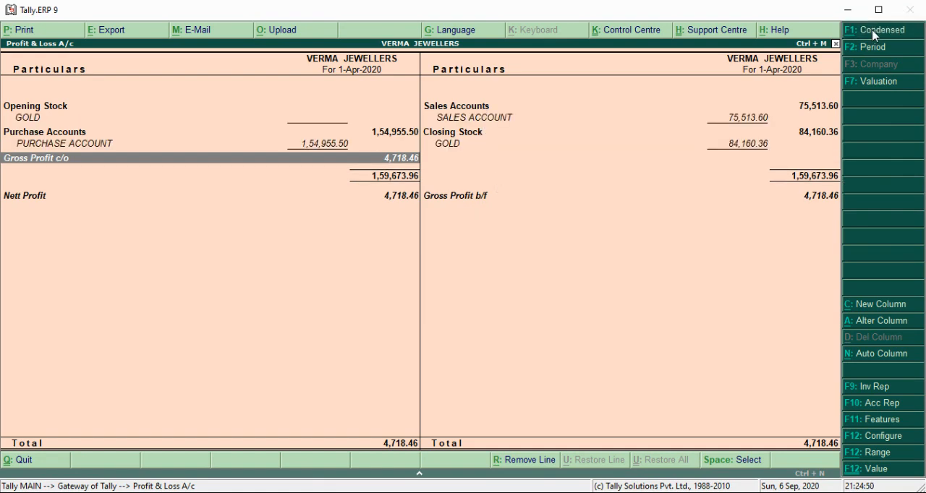
pyautogui.click(752, 149)
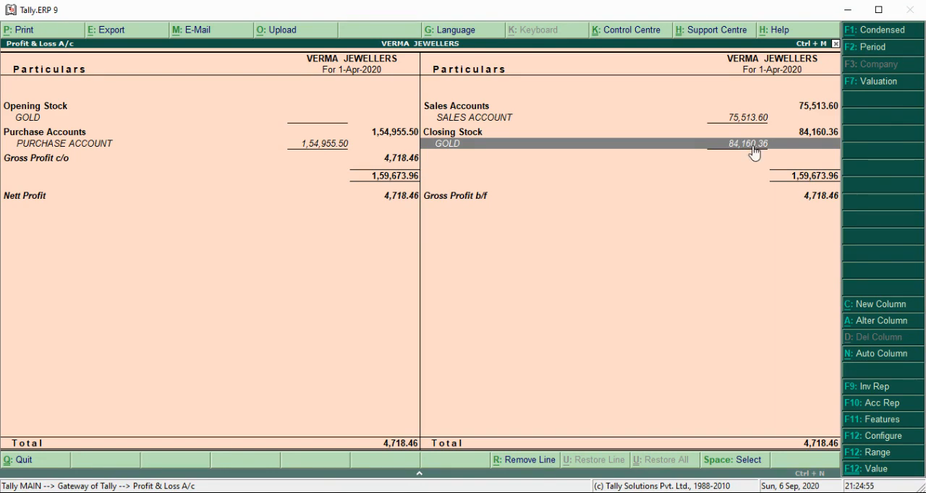
# - Change the Profit & Loss A/c stock valuation method to Last Sale Price, and open the monthly summary of the closing-stock GOLD
pyautogui.click(870, 85)
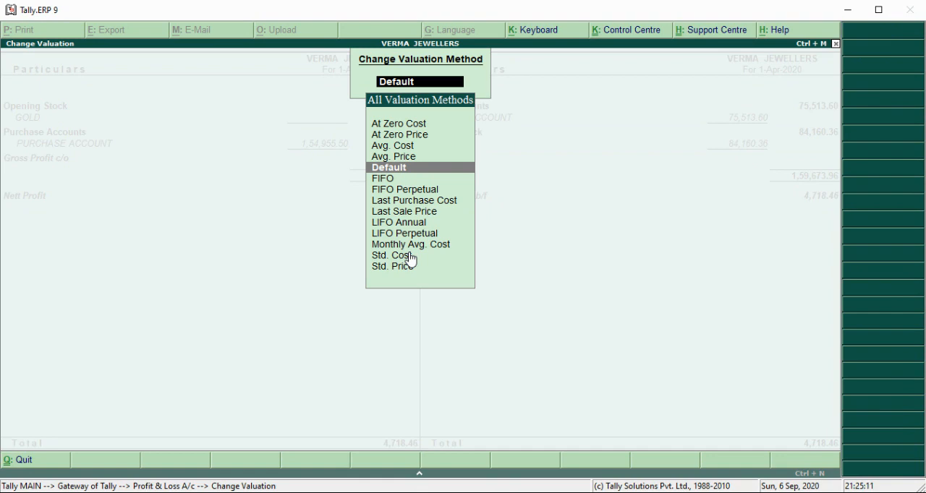
pyautogui.click(399, 212)
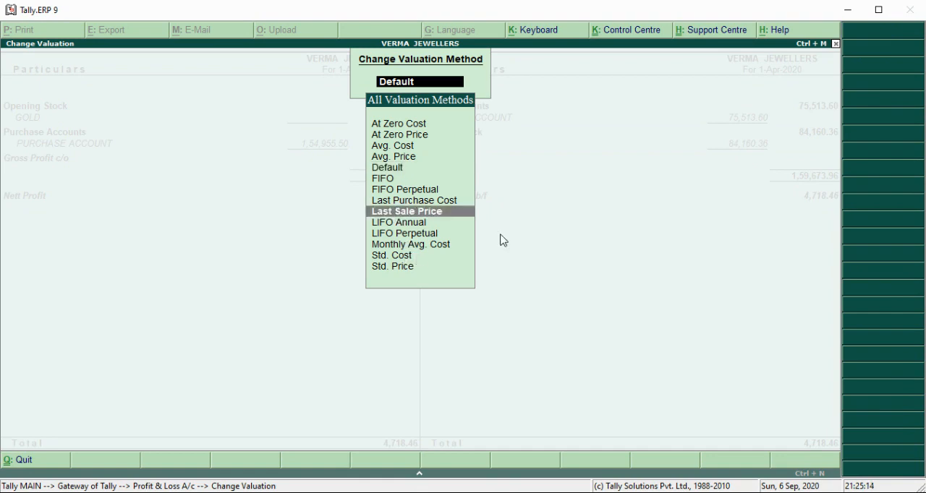
pyautogui.press('Up')
pyautogui.press('Up')
pyautogui.press('Up')
pyautogui.press('Up')
pyautogui.press('Up')
pyautogui.press('Up')
pyautogui.press('Up')
pyautogui.press('Up')
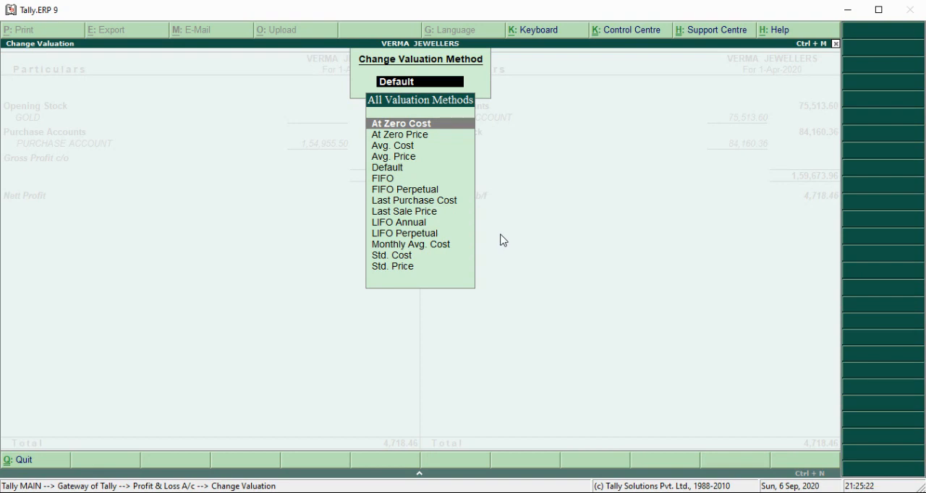
pyautogui.press('Down')
pyautogui.press('Down')
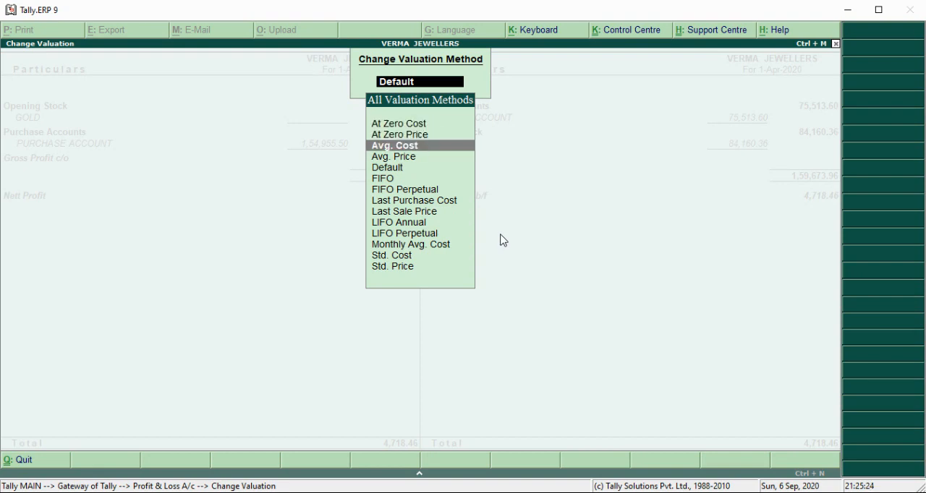
pyautogui.press('Down')
pyautogui.press('Down')
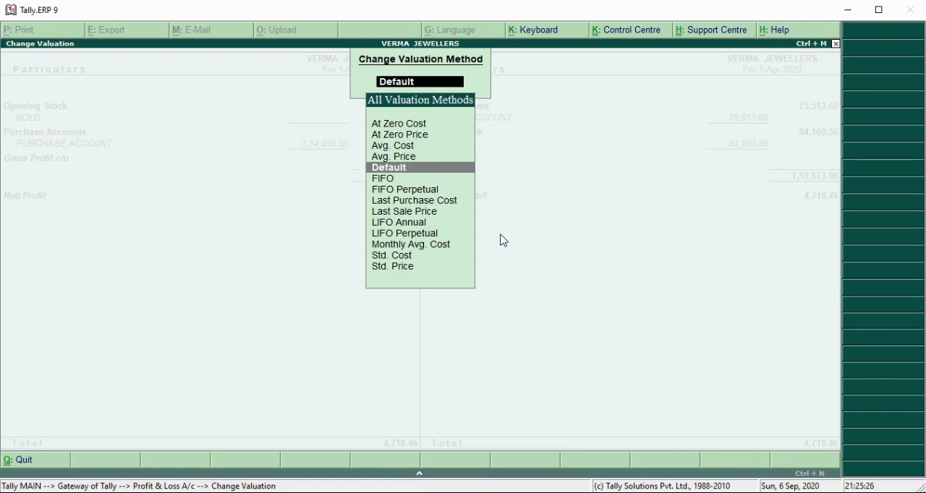
pyautogui.press('Down')
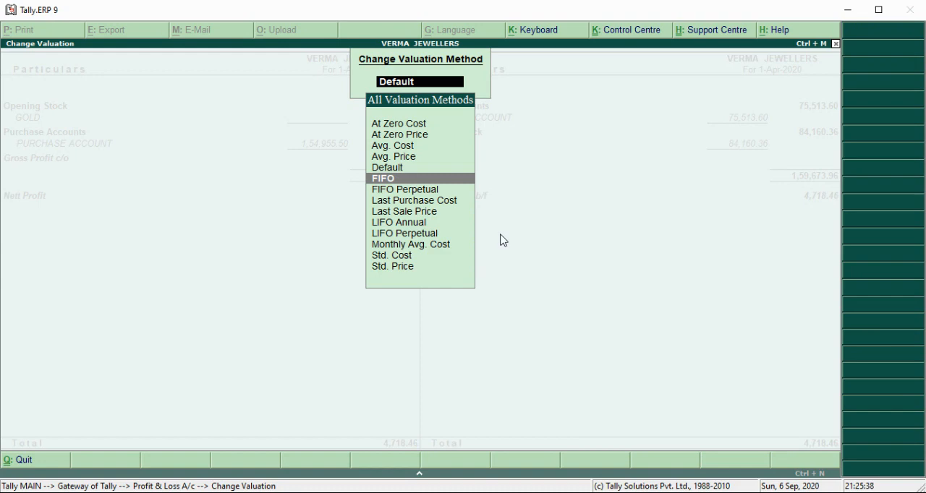
pyautogui.press('Down')
pyautogui.press('Down')
pyautogui.press('Down')
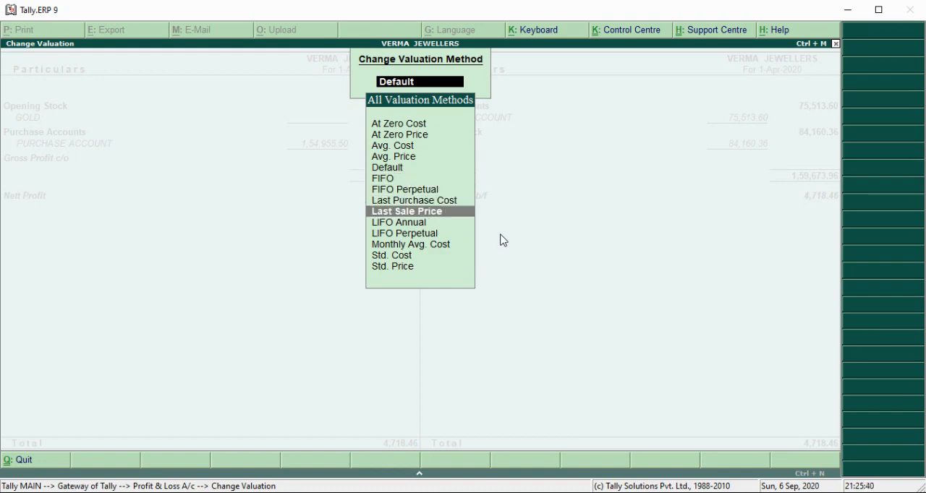
pyautogui.press('Return')
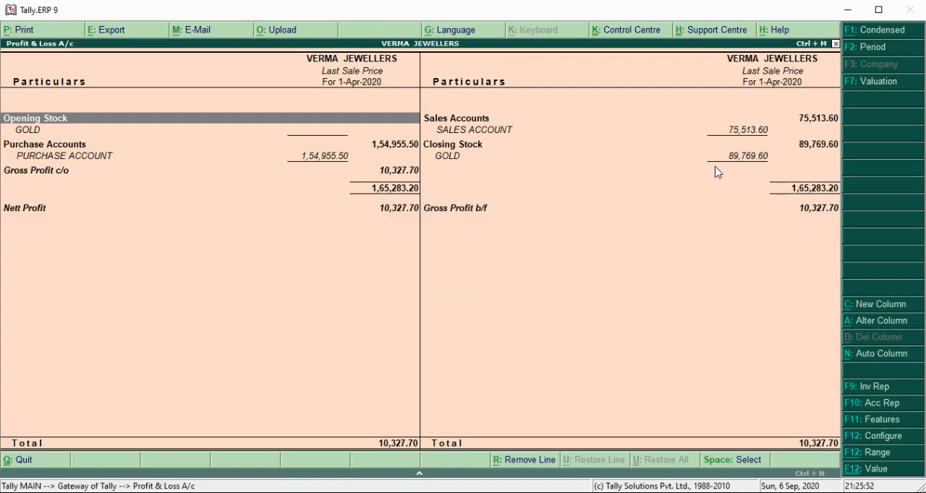
pyautogui.doubleClick(746, 161)
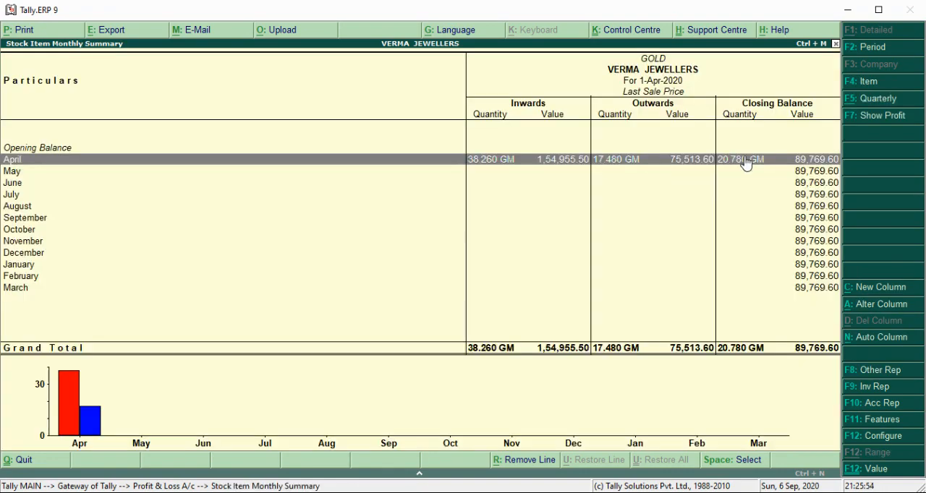